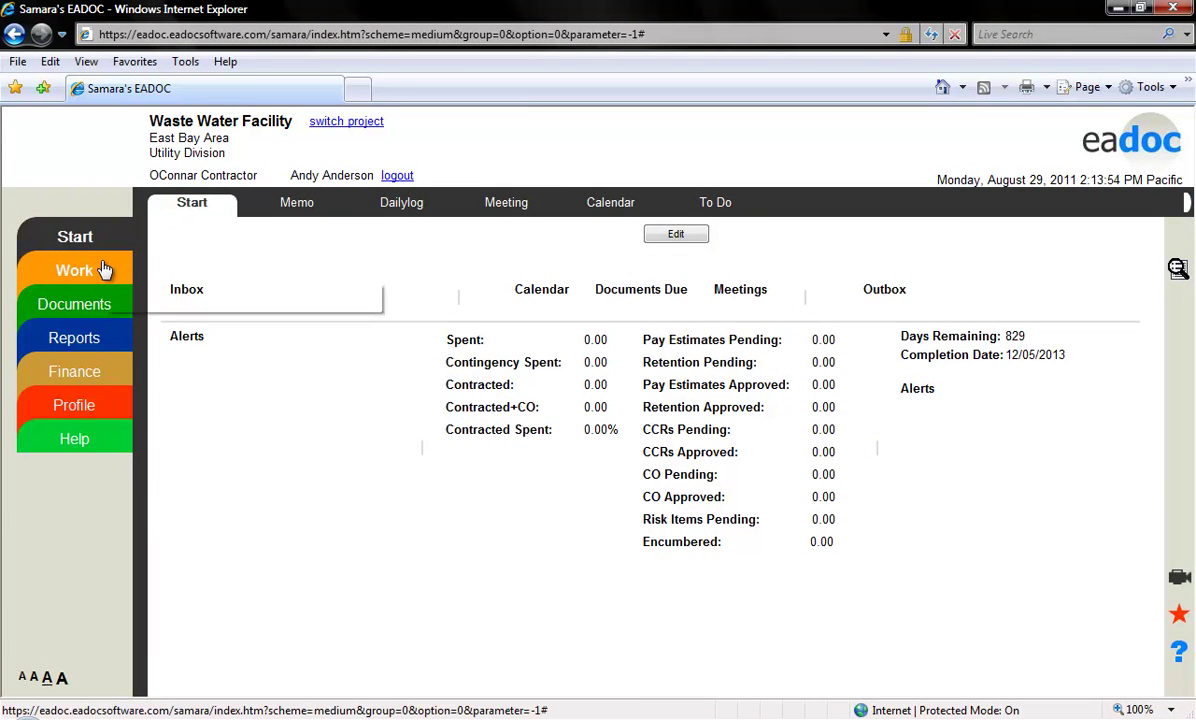
Step: Go to Work > Submittal for the Waste Water Facility project and start a new submittal
left_click(104, 270)
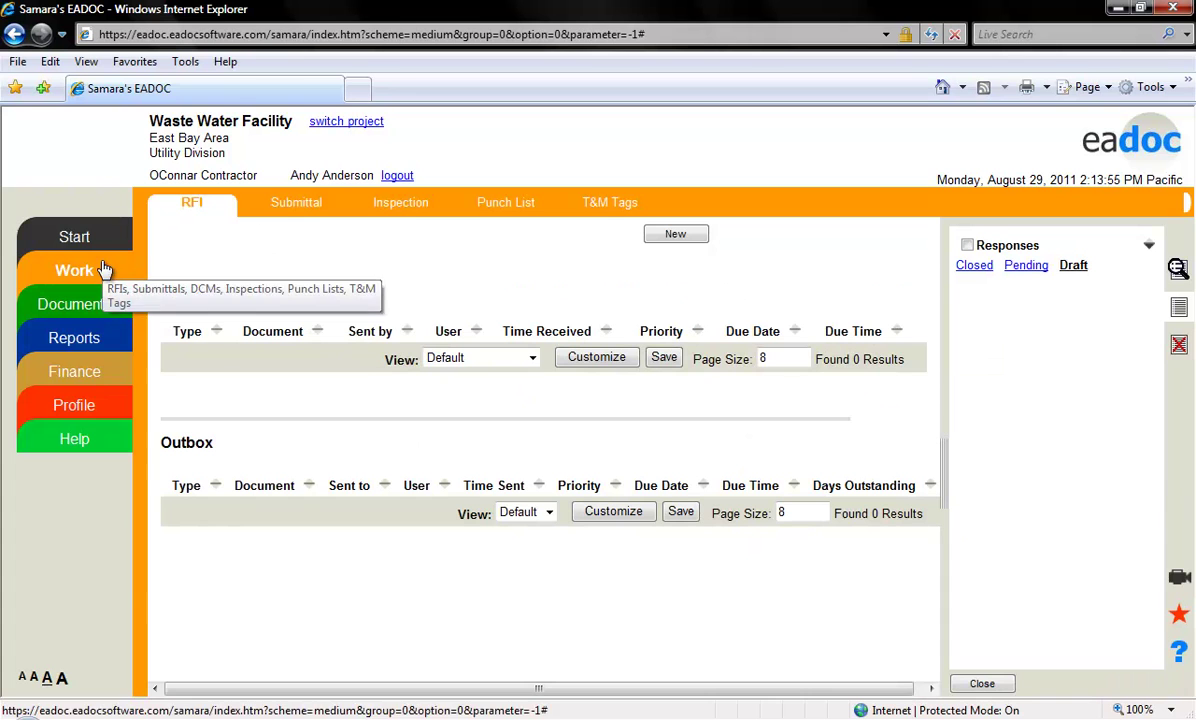
left_click(310, 206)
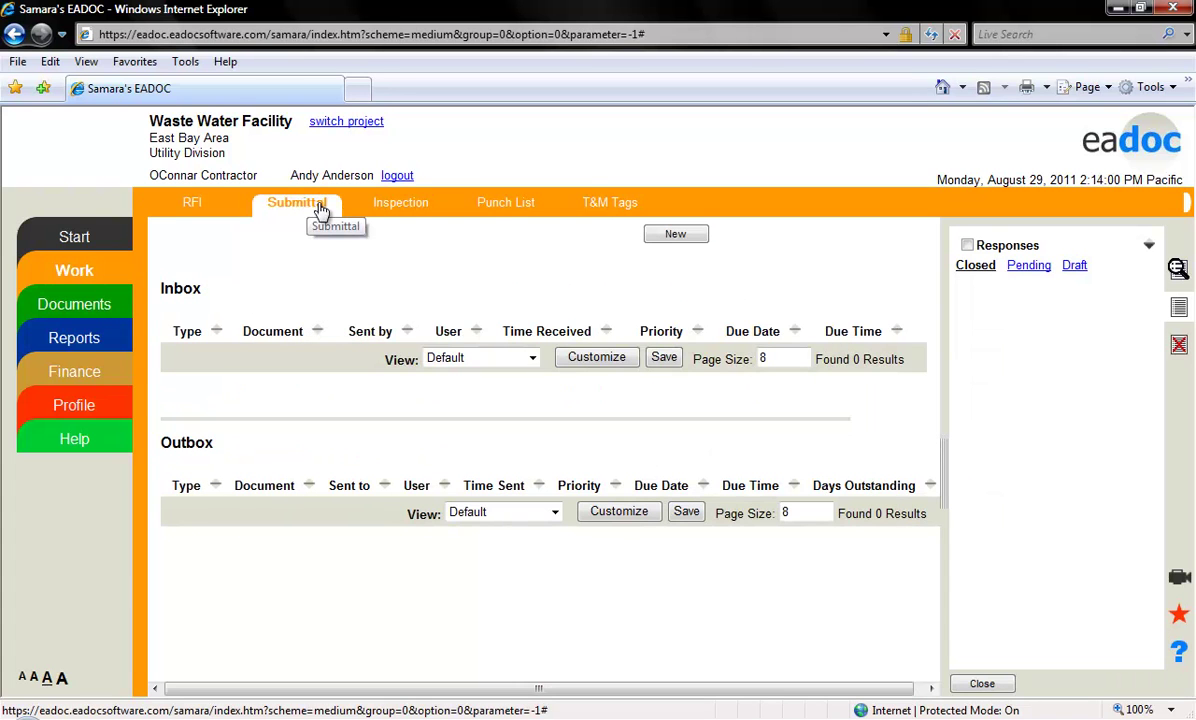
left_click(683, 245)
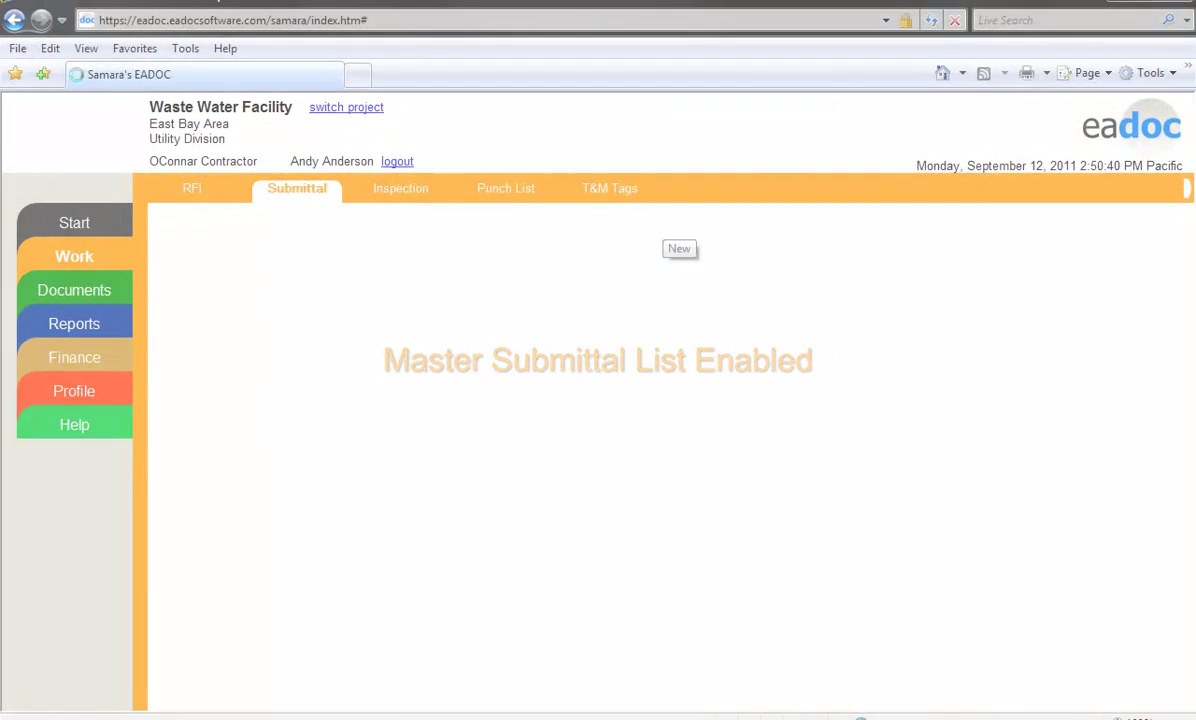
Step: Show 15 rows of the submittal master and create submittal #051200-1 from 051200 Structural Steel
left_click(679, 248)
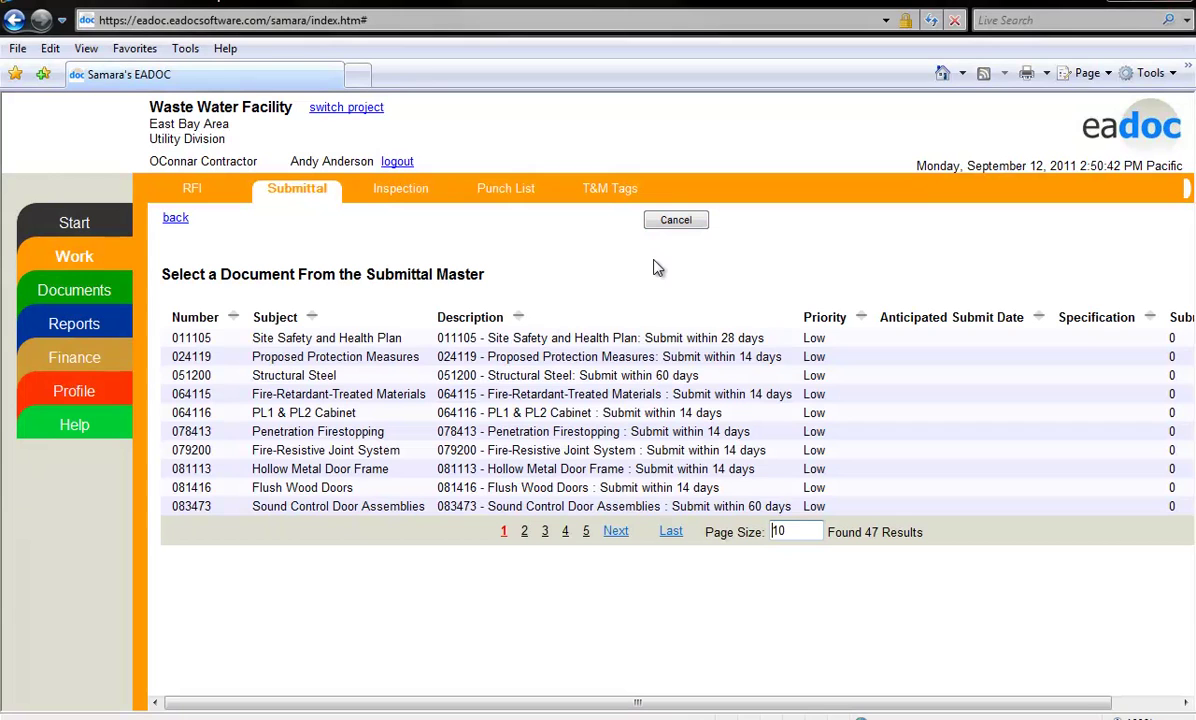
double_click(771, 536)
key("Return")
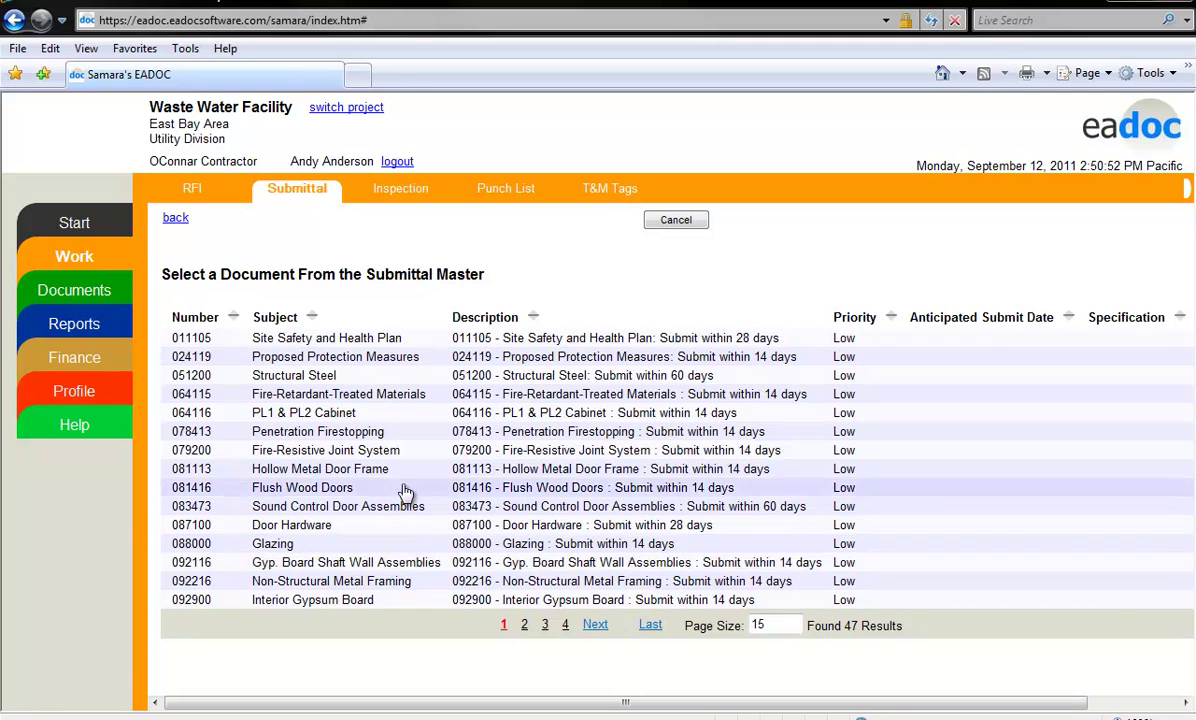
left_click(392, 380)
left_click(383, 308)
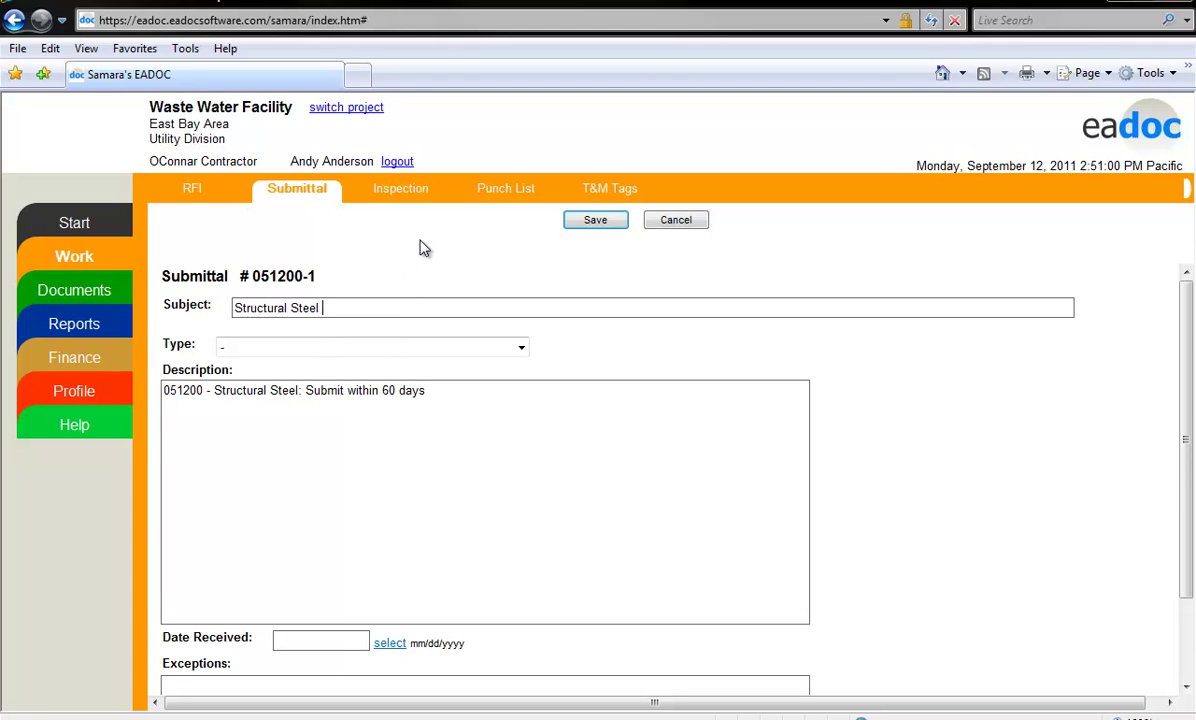
Step: Append 'Drawings' to the subject, set type Shop Drawing, and add 'Please see attached files' to the description
type("Drawings")
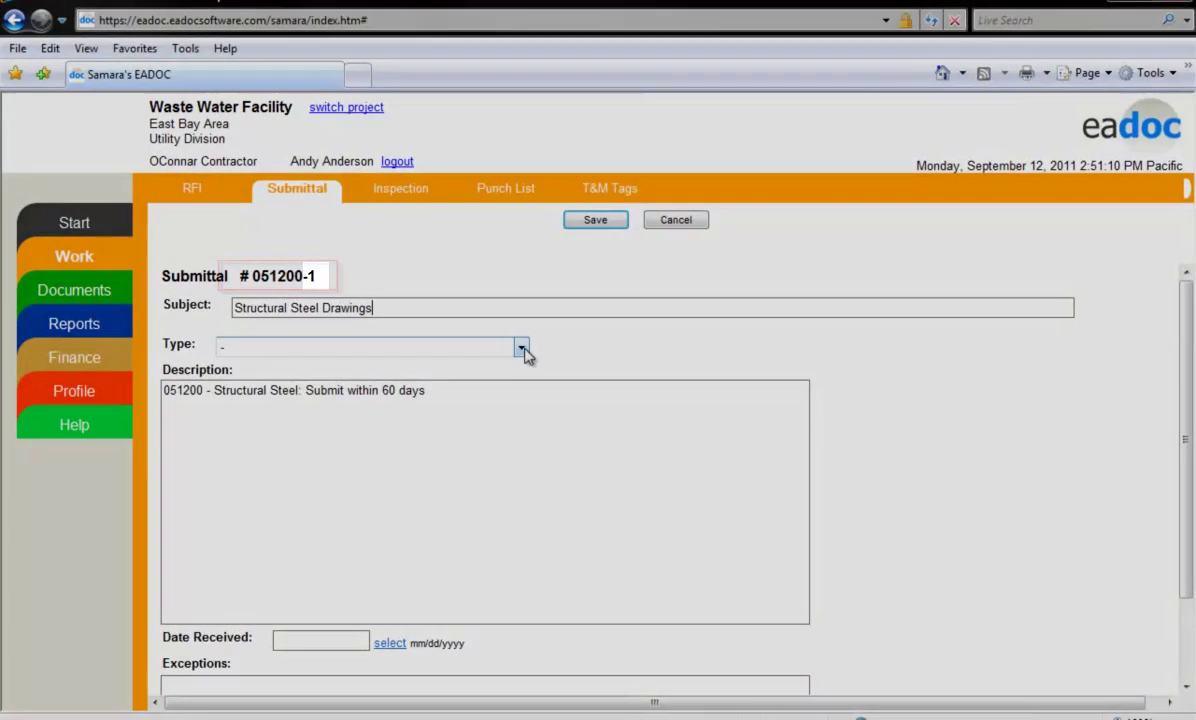
left_click(523, 350)
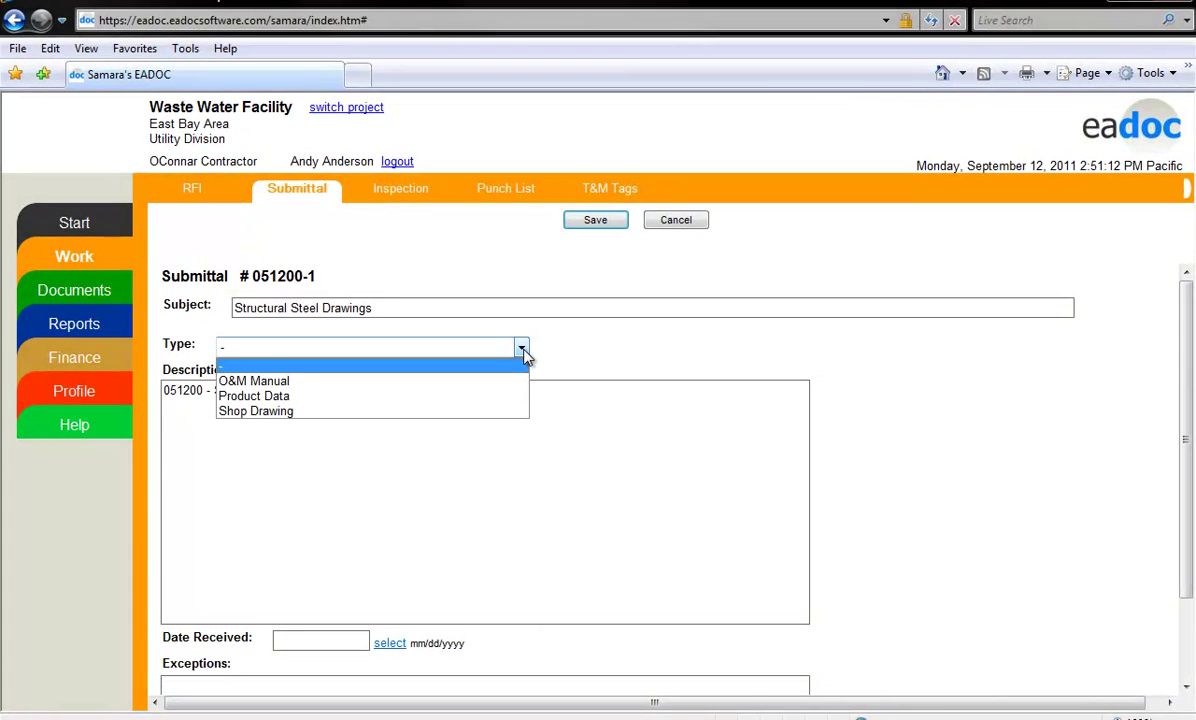
left_click(477, 413)
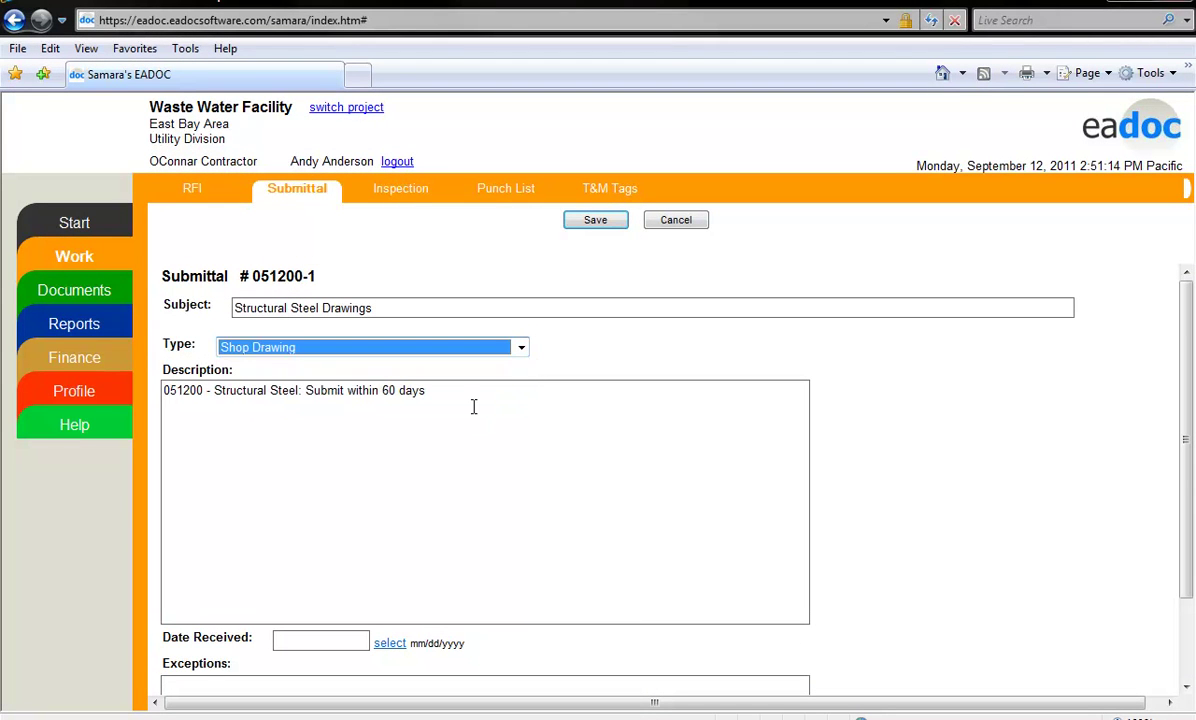
left_click(474, 406)
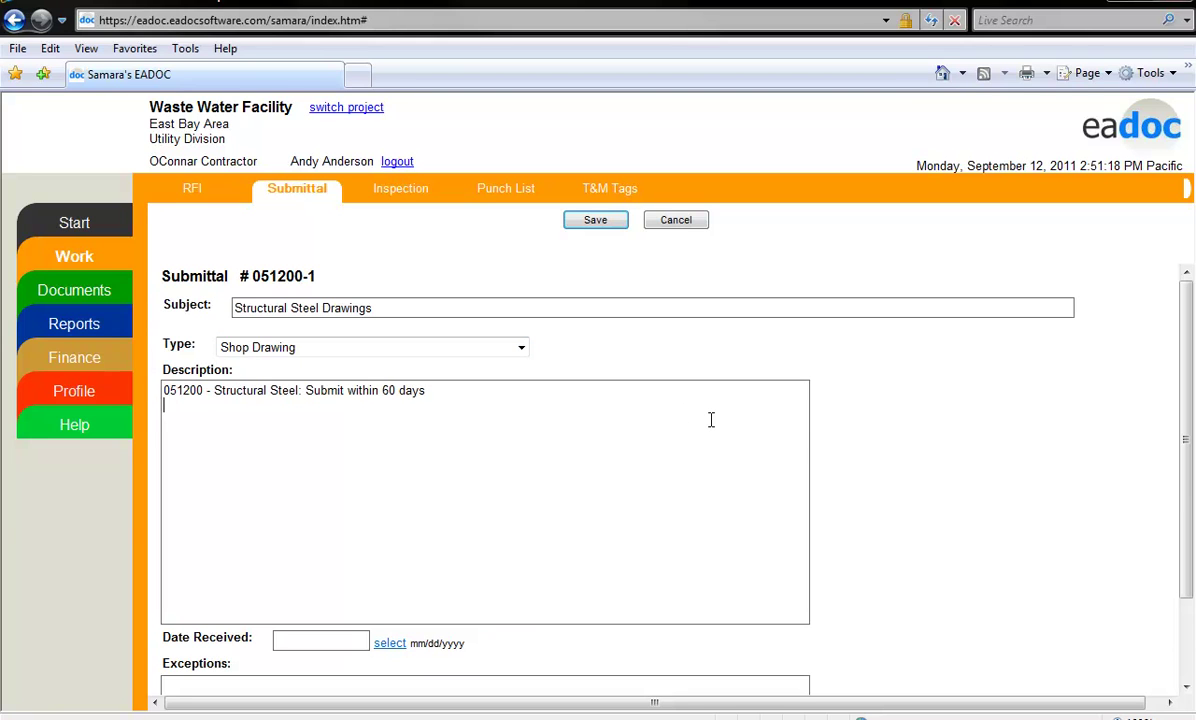
type("Please see attached")
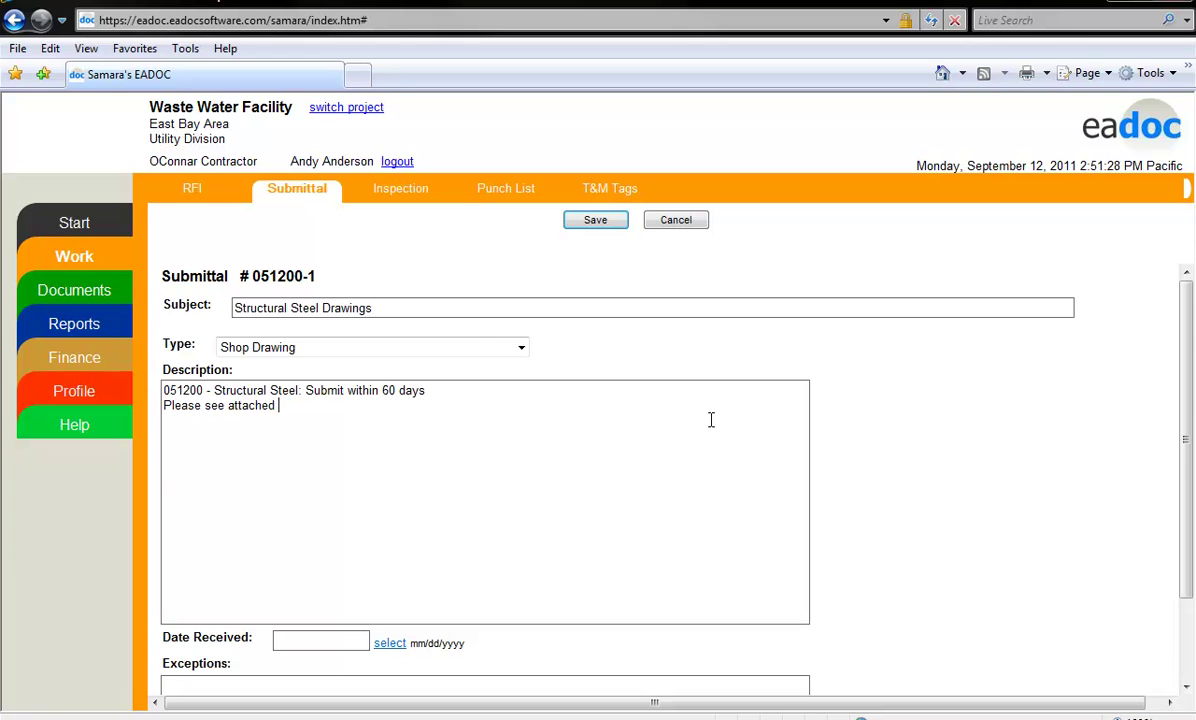
type(" files")
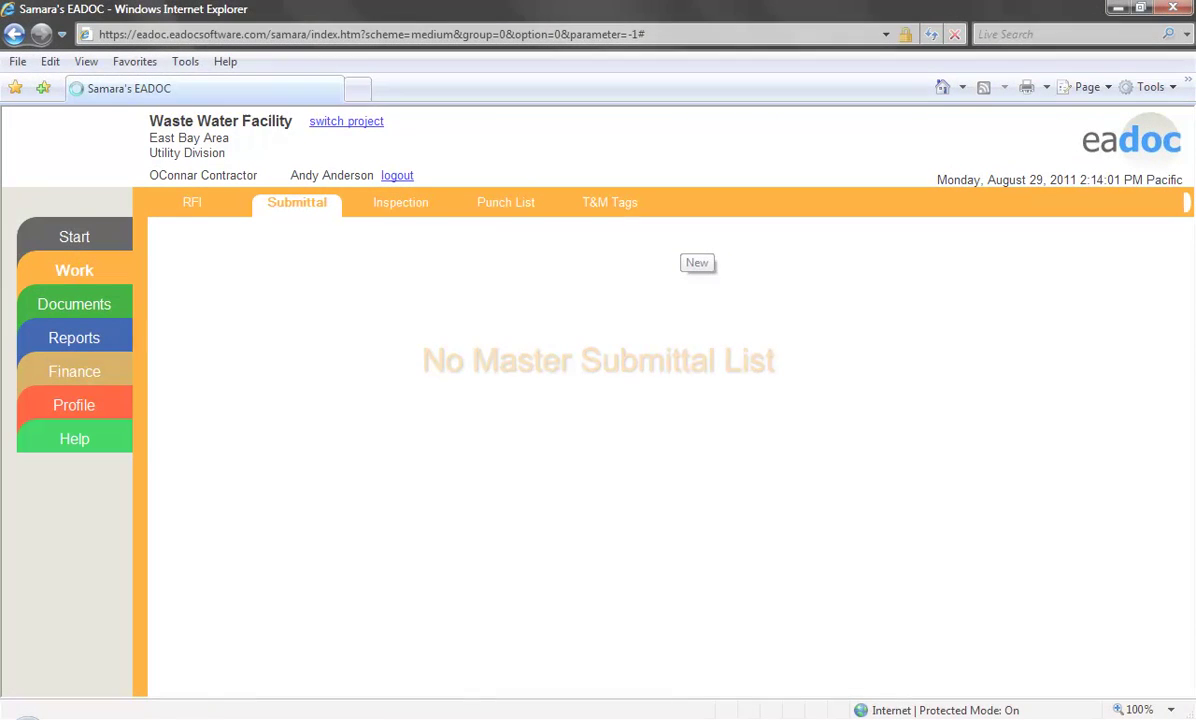
Step: Start a new submittal with subject 'Structural Steel Drawings' and type Shop Drawing
left_click(682, 242)
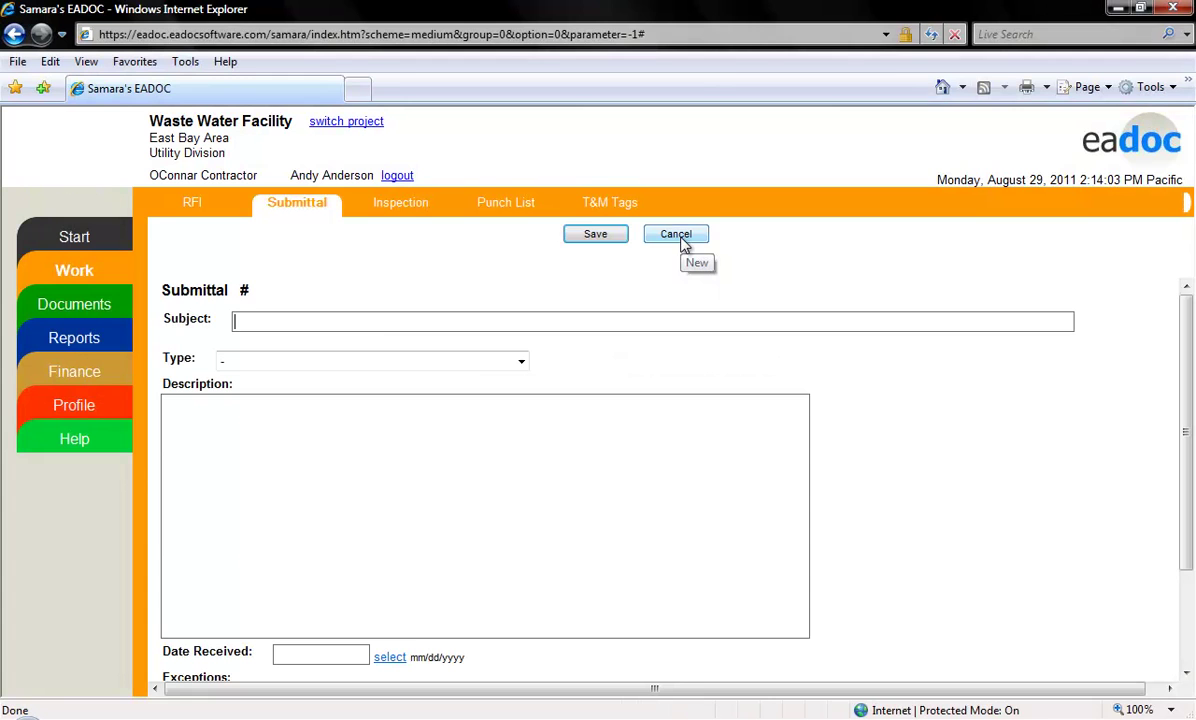
type("Structural Steel Drawings")
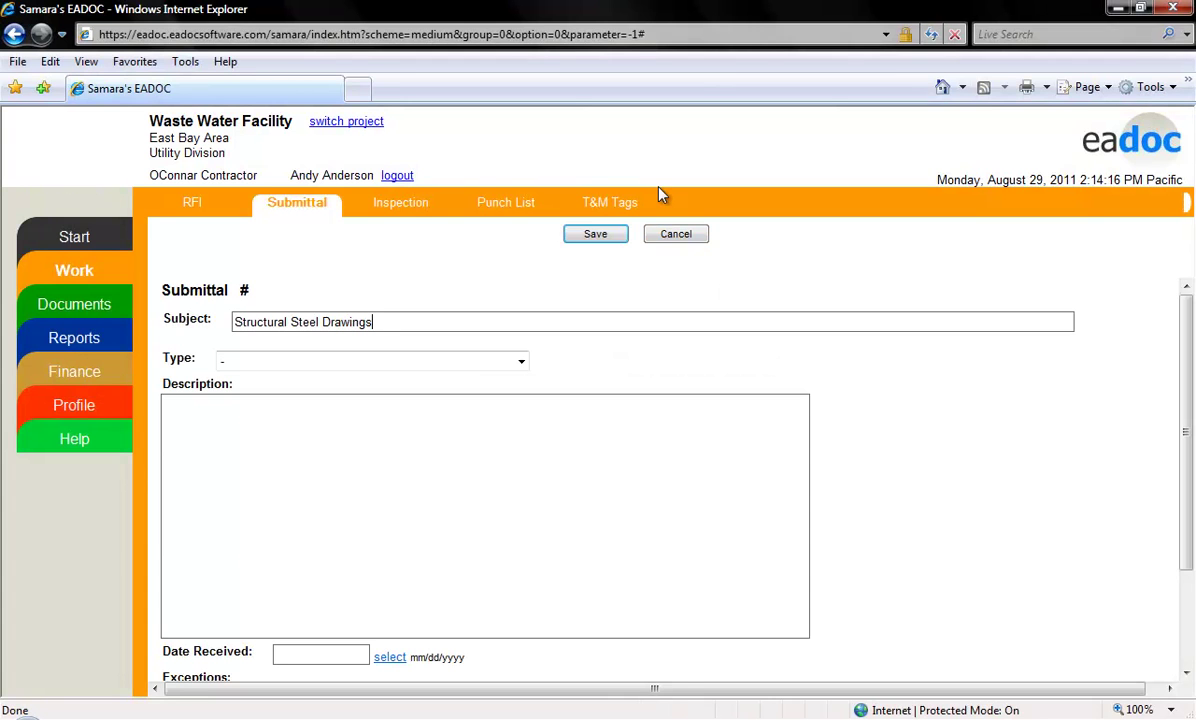
left_click(518, 364)
left_click(497, 429)
Step: List '1. Headworks', '2. Digester Control Building', '3. Dewatering' in the description
left_click(497, 417)
type("1. Headworks")
key("Return")
type("2. Digester Control Building")
key("Return")
type("3. Dewatering")
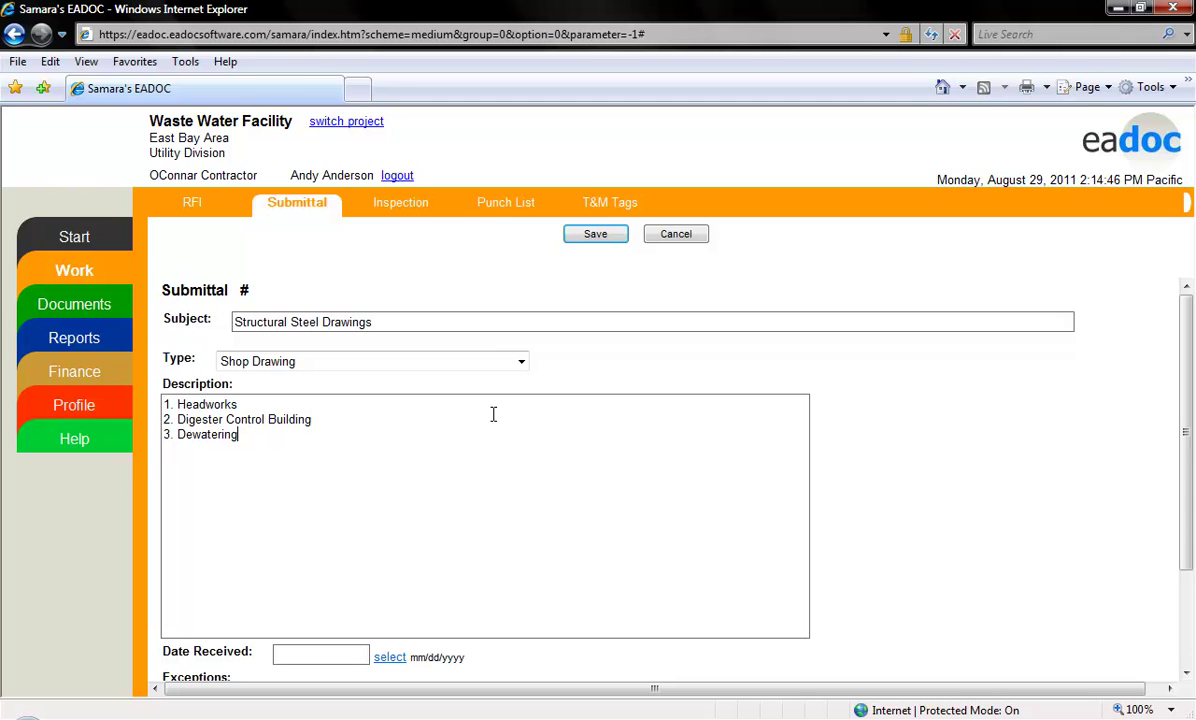
Step: Set Date Received to 07/31/2011 and enter 'None' in Exceptions
left_click(390, 658)
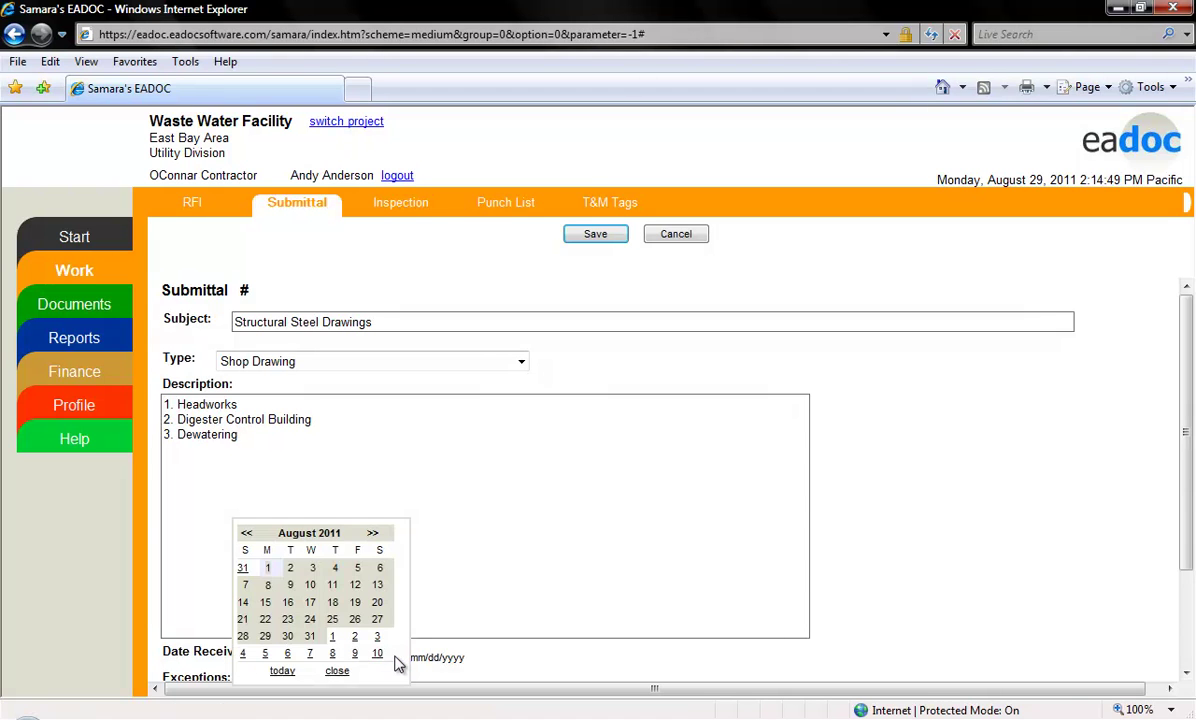
left_click(243, 570)
scroll(887, 576, "down", 1)
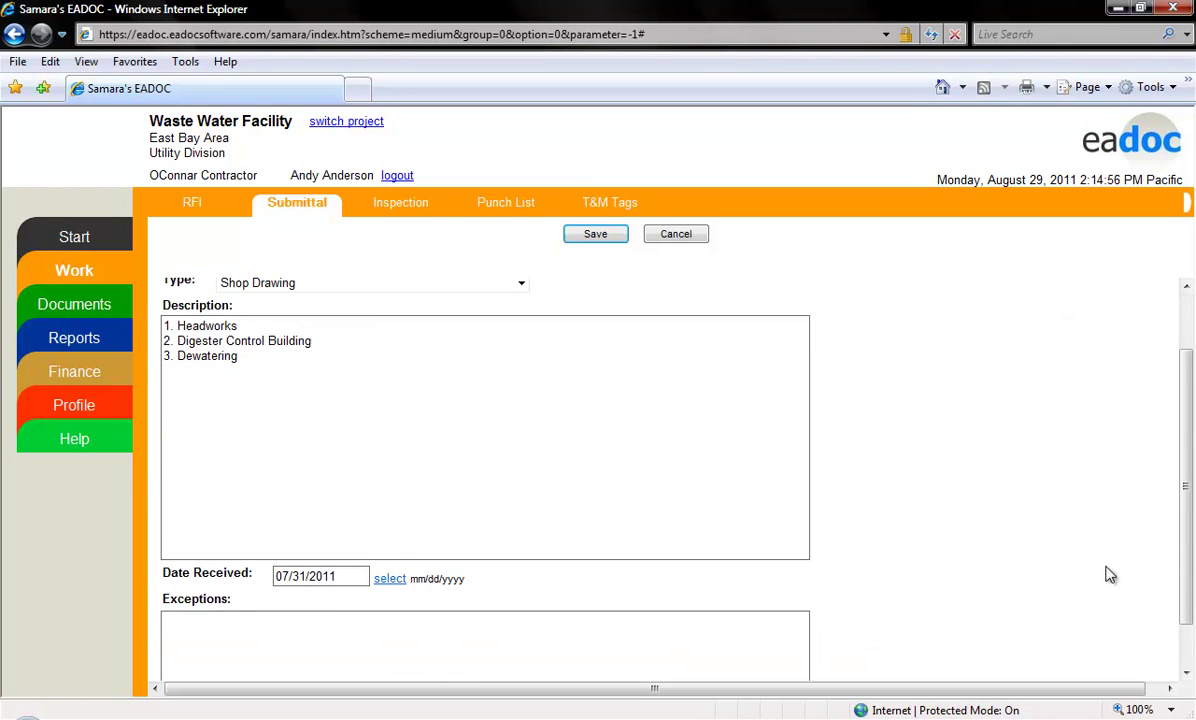
left_click_drag(1186, 564, 1183, 668)
left_click(303, 383)
type("None")
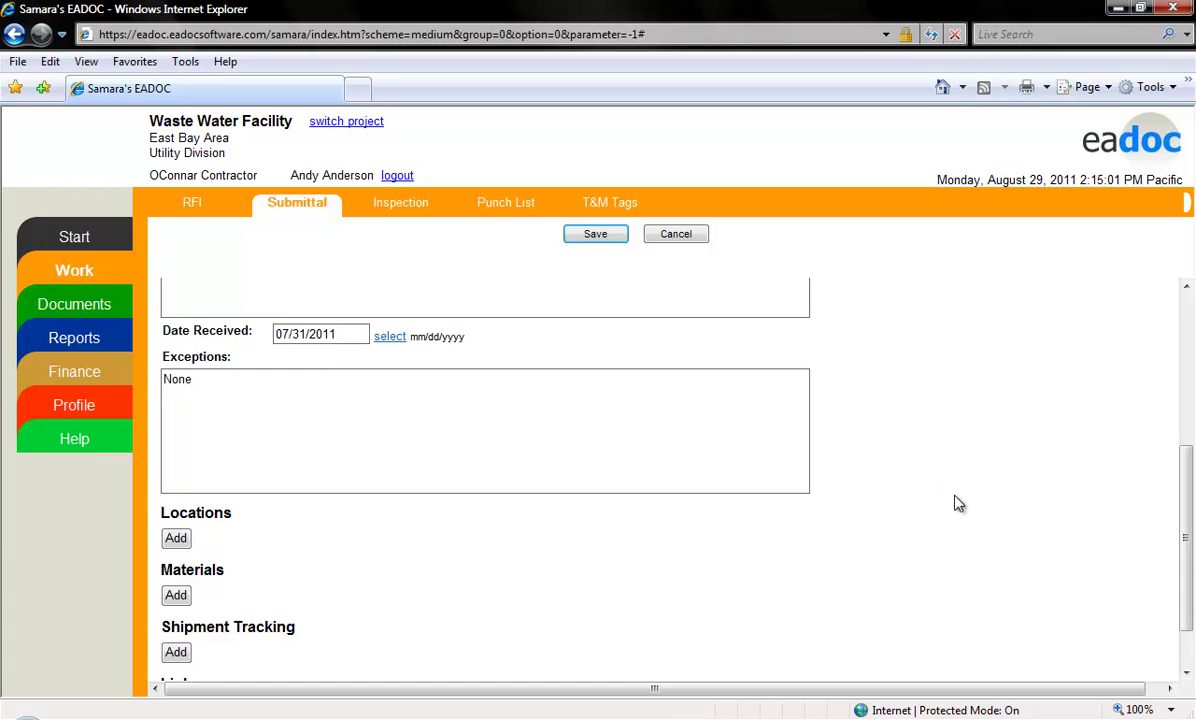
left_click_drag(1188, 537, 1186, 617)
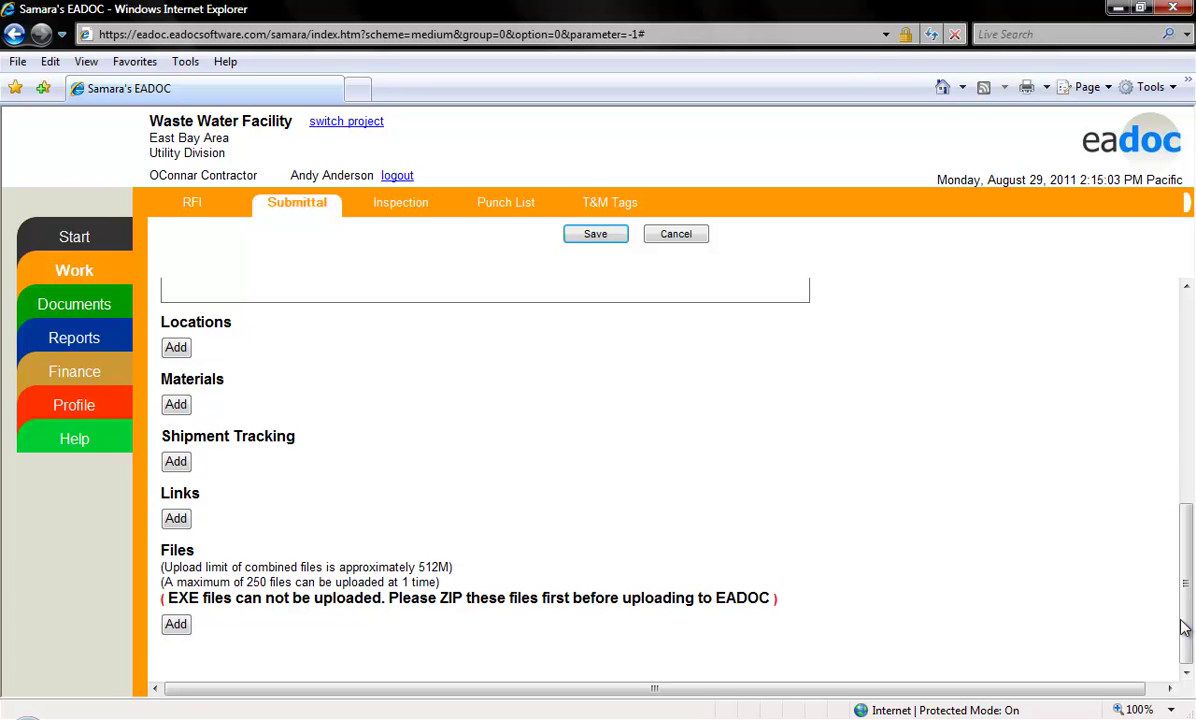
Step: Add locations Headworks, Digester Control Building and Dewatering to the submittal
left_click(174, 349)
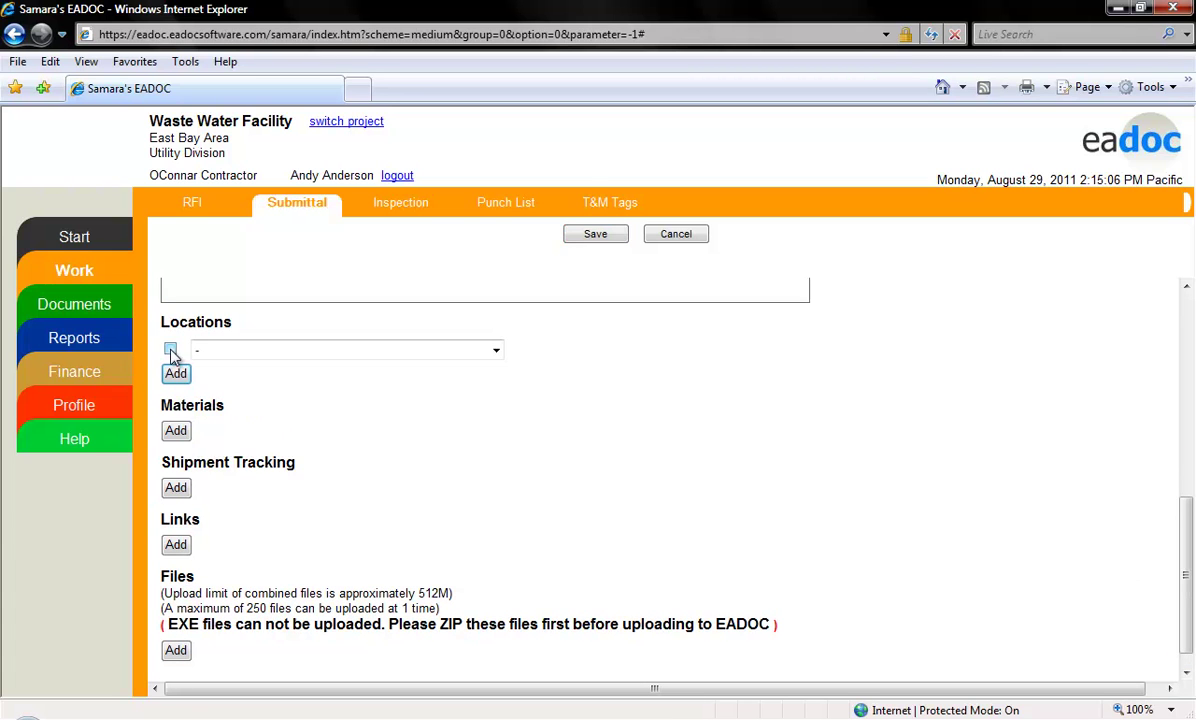
left_click(245, 350)
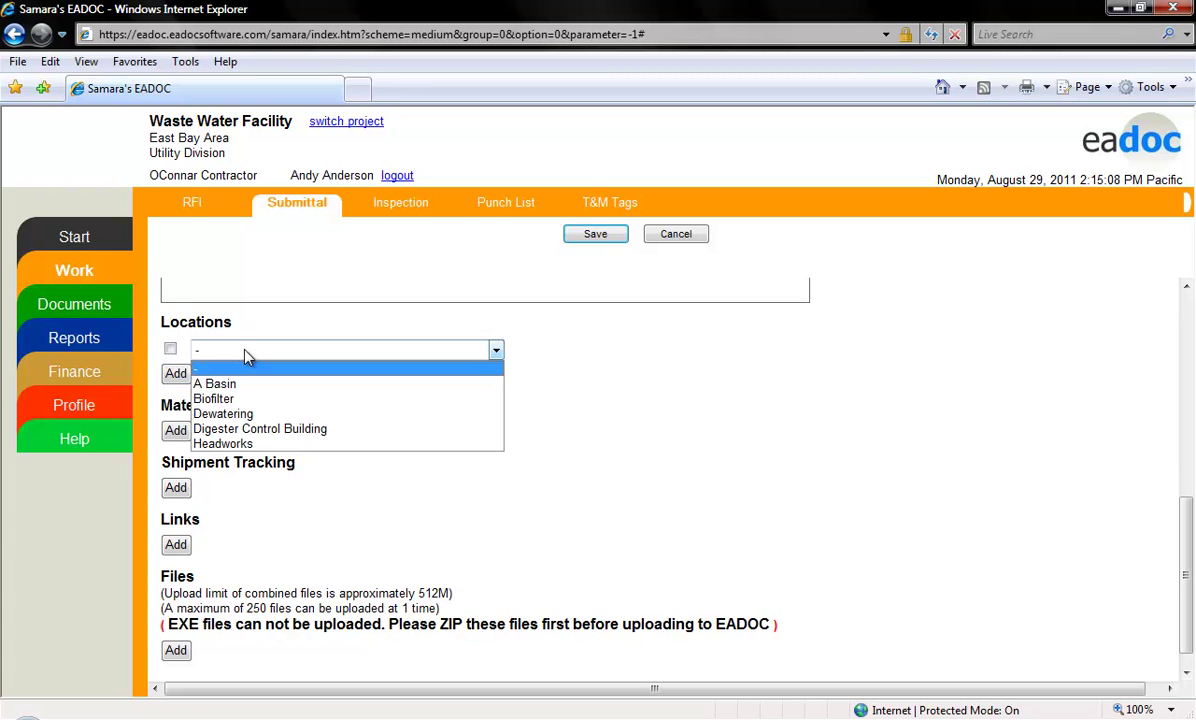
left_click(230, 443)
left_click(176, 376)
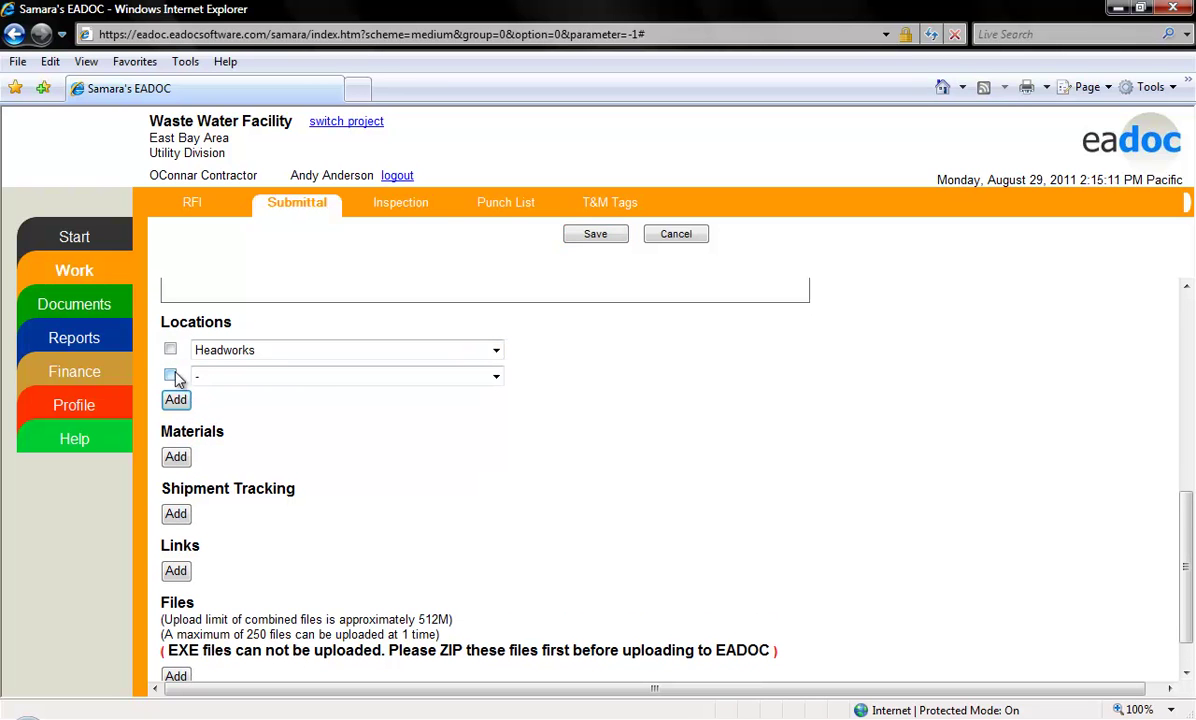
left_click(205, 377)
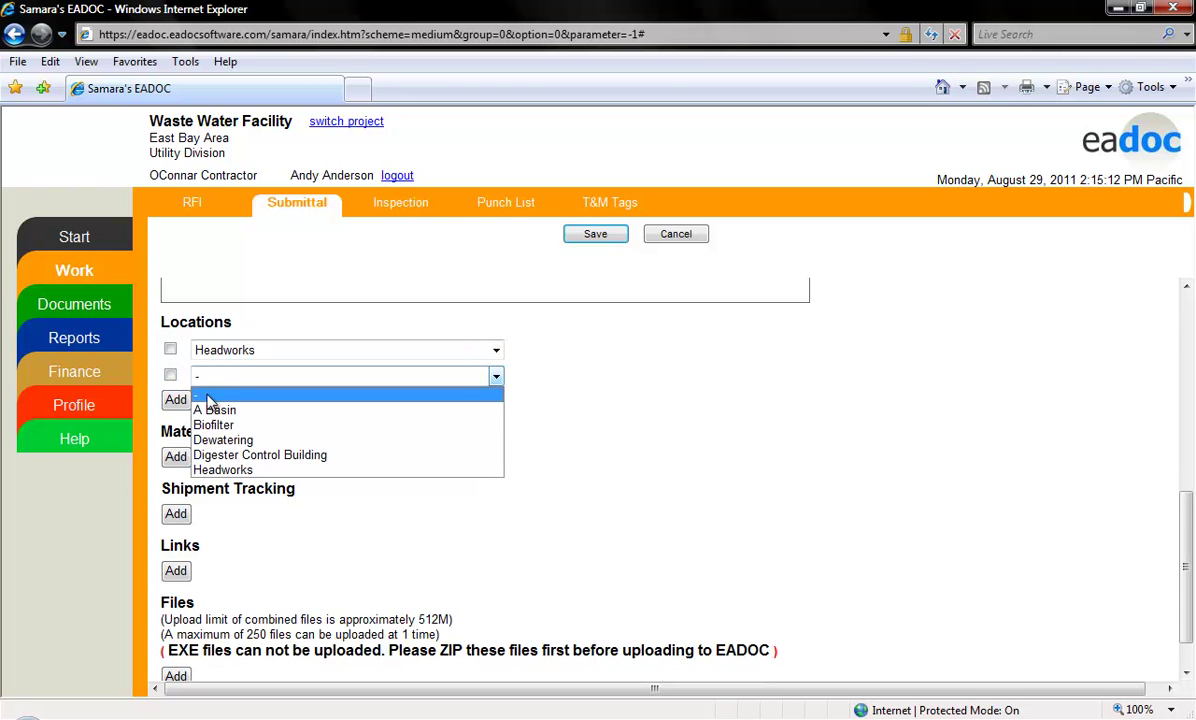
left_click(215, 455)
left_click(176, 402)
left_click(220, 403)
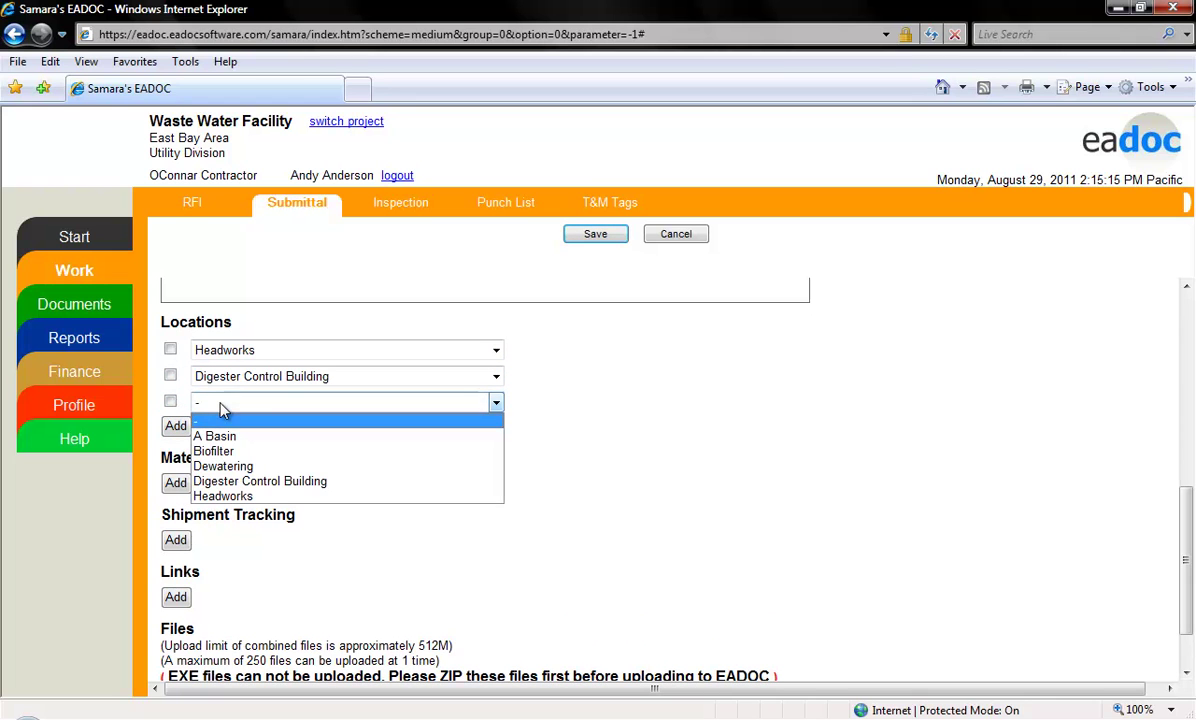
left_click(226, 464)
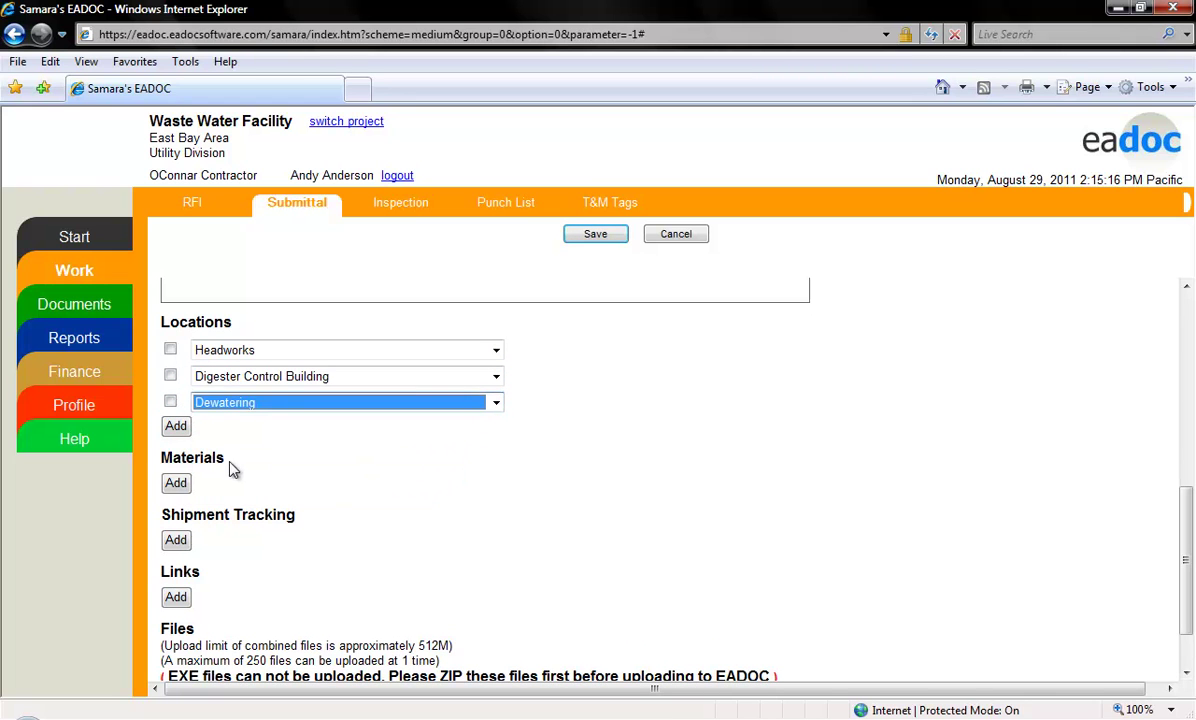
left_click(236, 476)
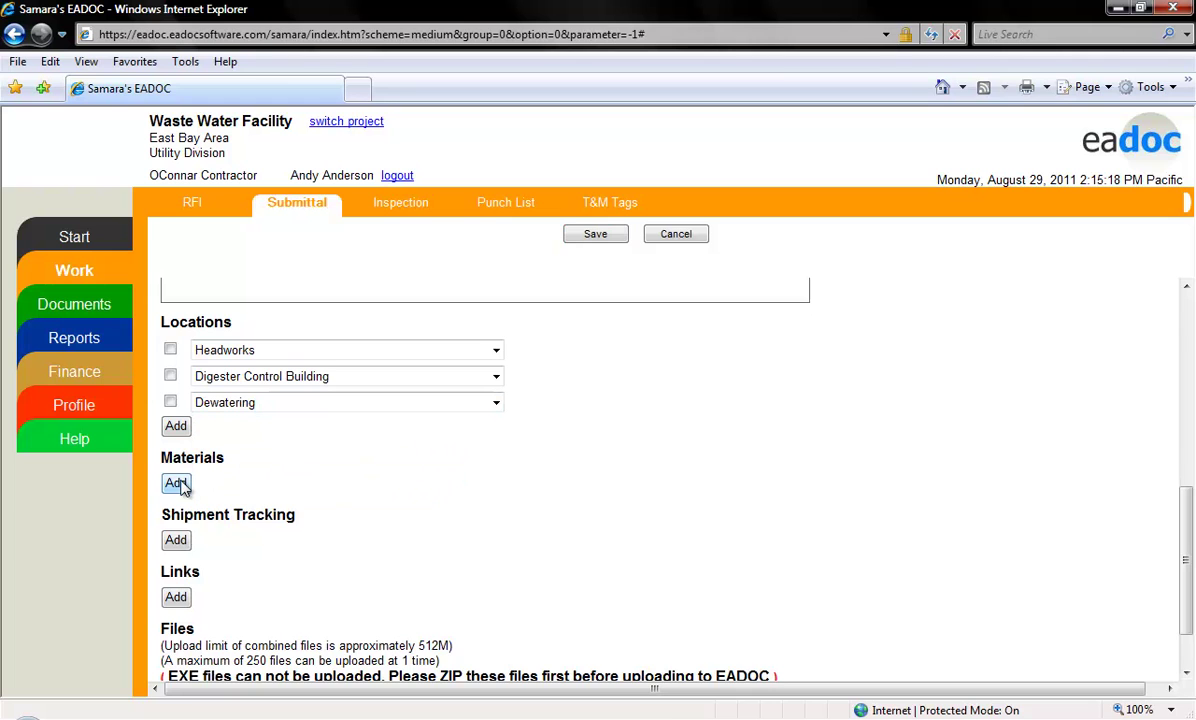
Step: Add Structural Steel as the submittal's material
left_click(177, 483)
left_click(230, 490)
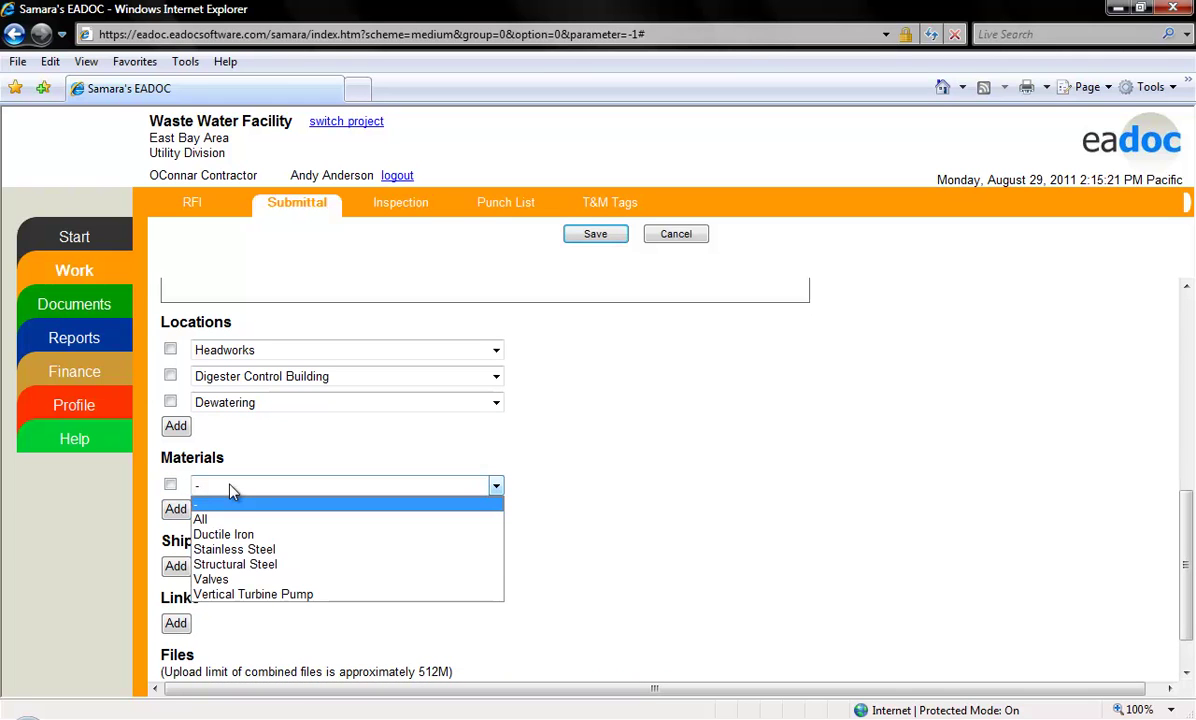
left_click(241, 566)
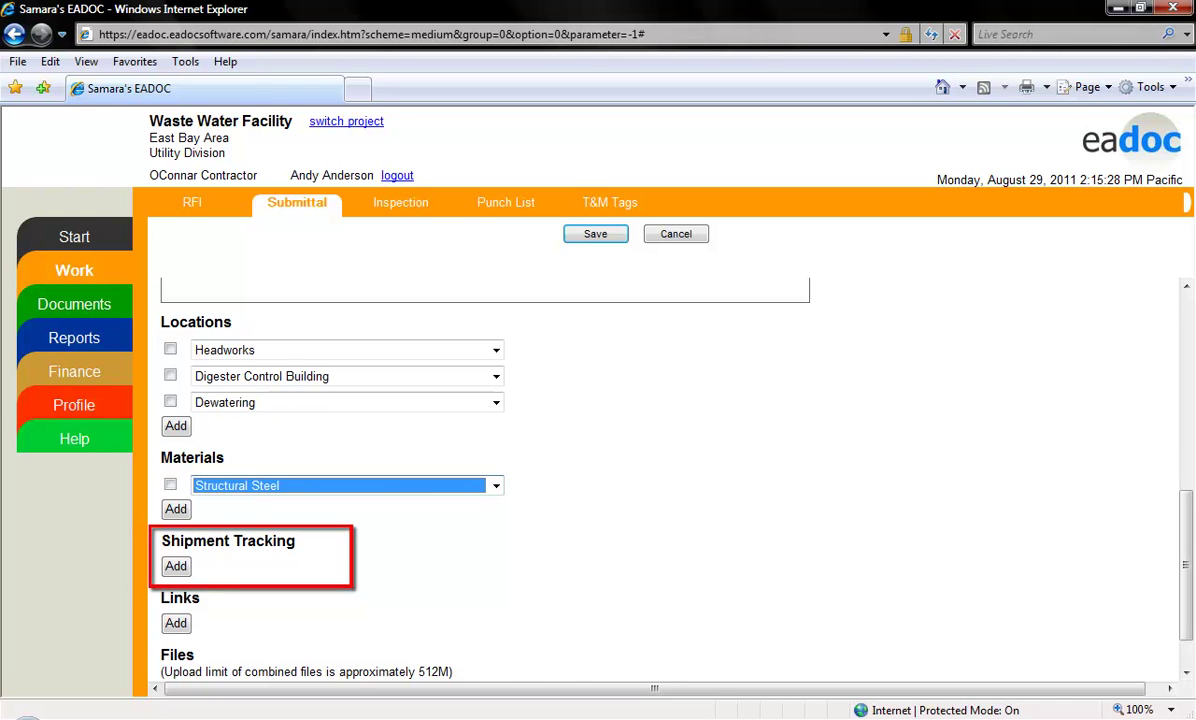
scroll(632, 450, "down", 1)
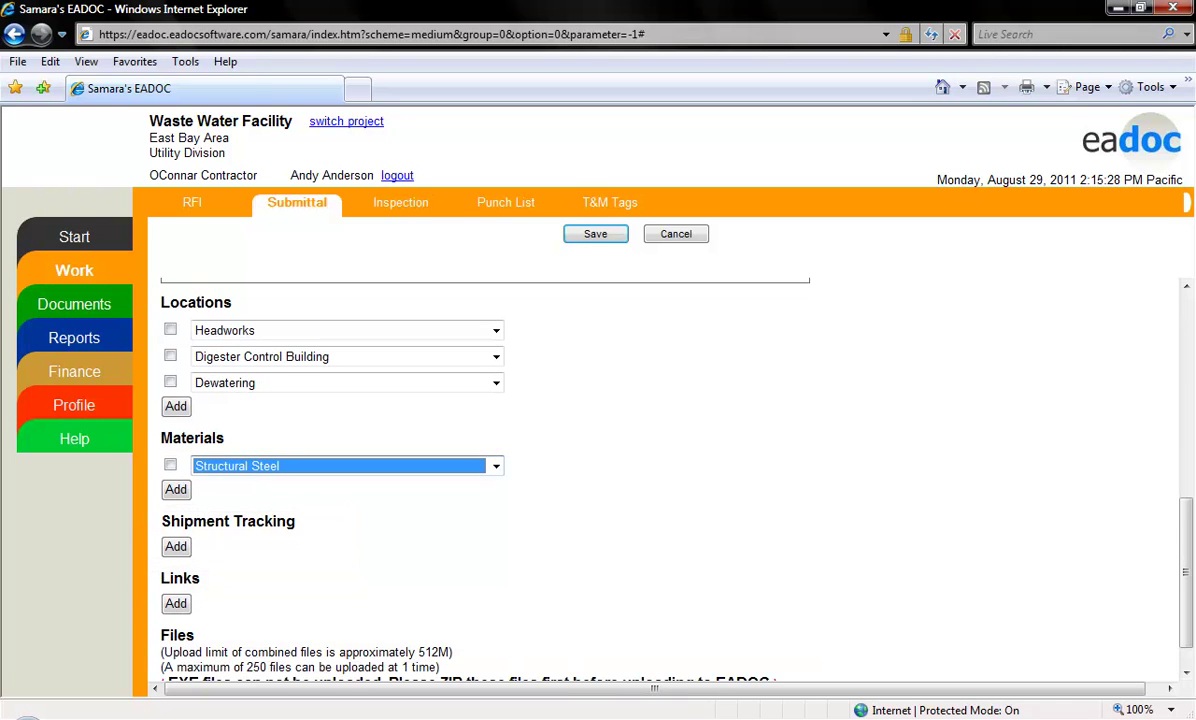
Step: Link the submittal to drawing S-7 from the Structural Drawings set
left_click(178, 604)
left_click(266, 610)
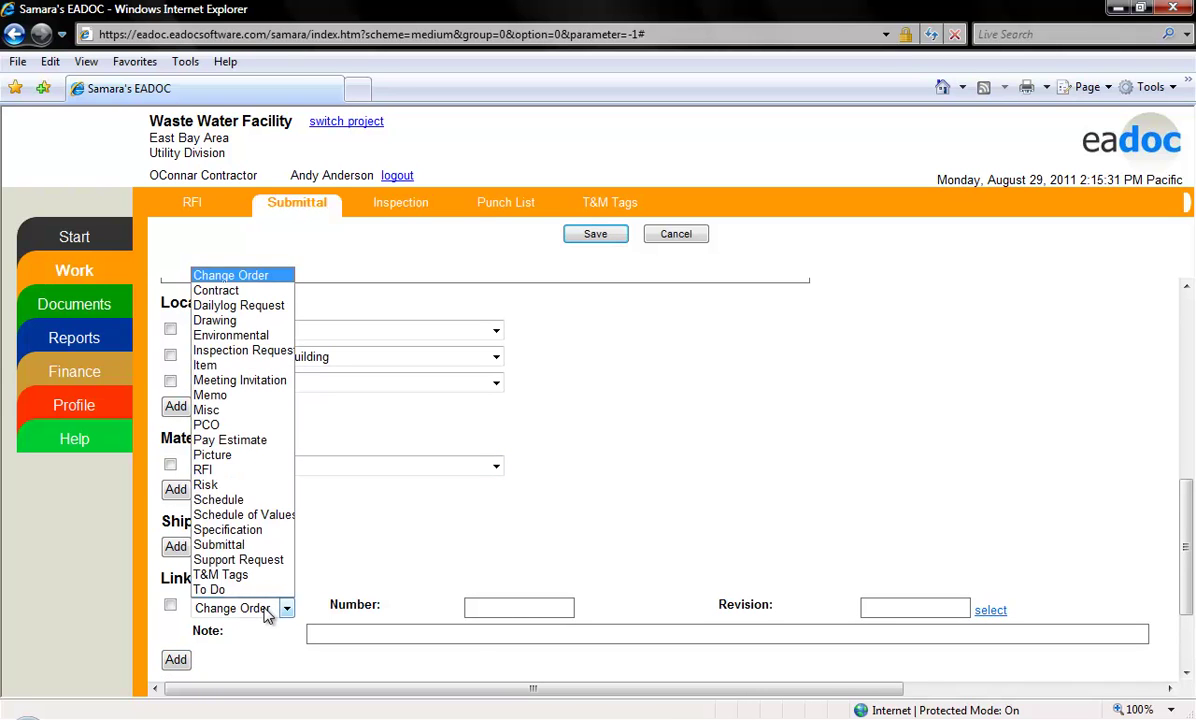
left_click(238, 320)
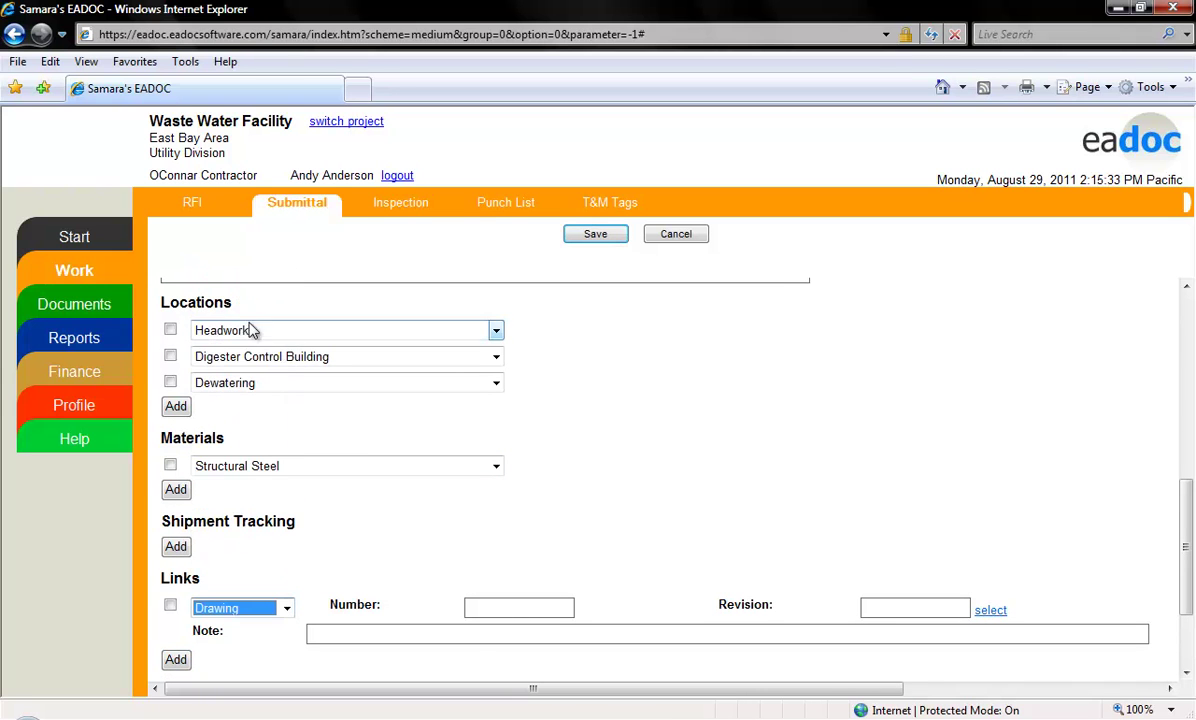
left_click(989, 610)
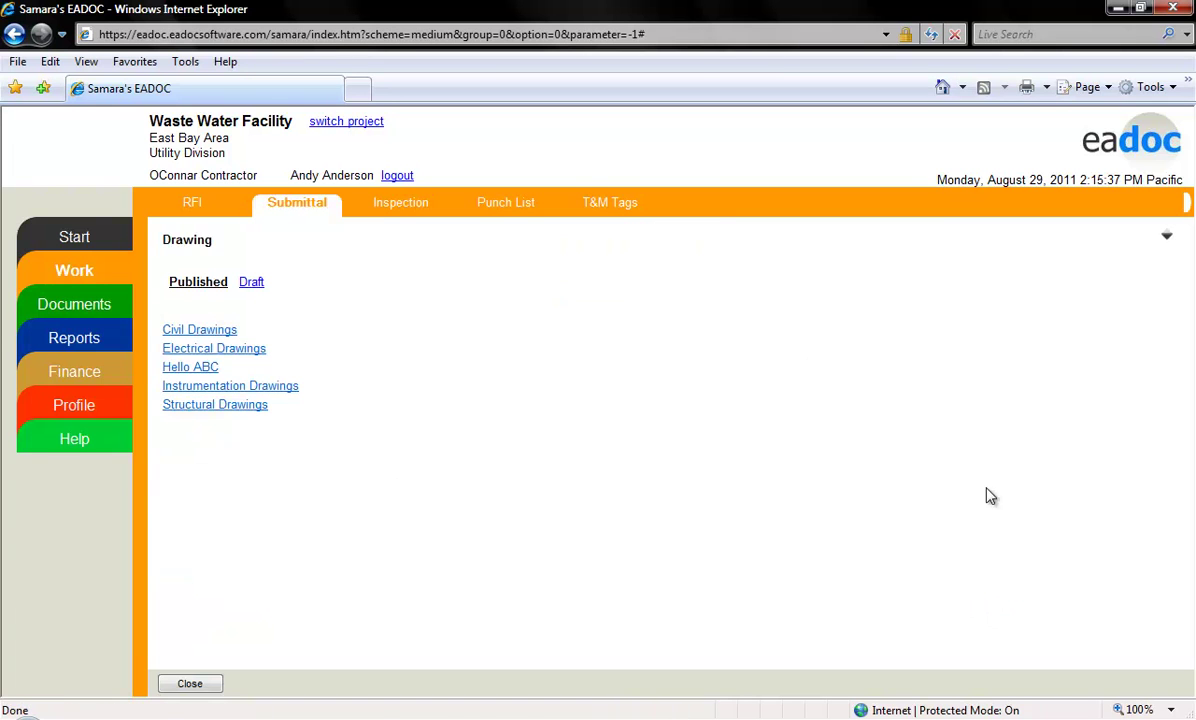
left_click(182, 410)
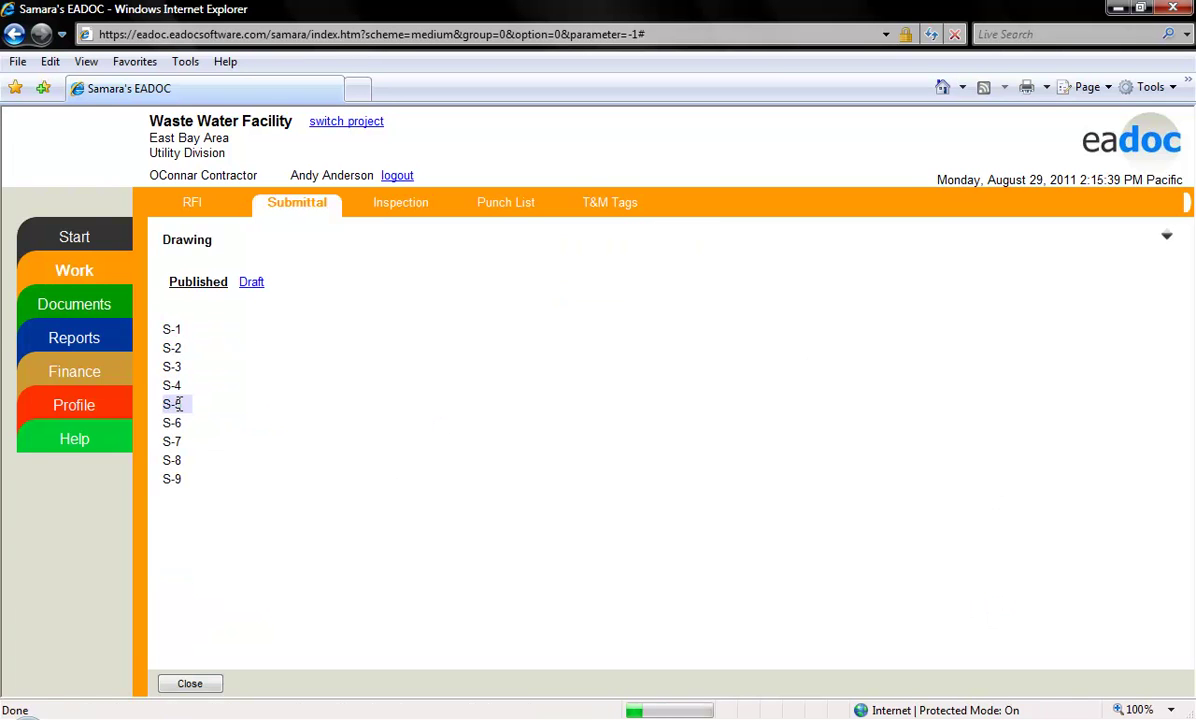
left_click(173, 441)
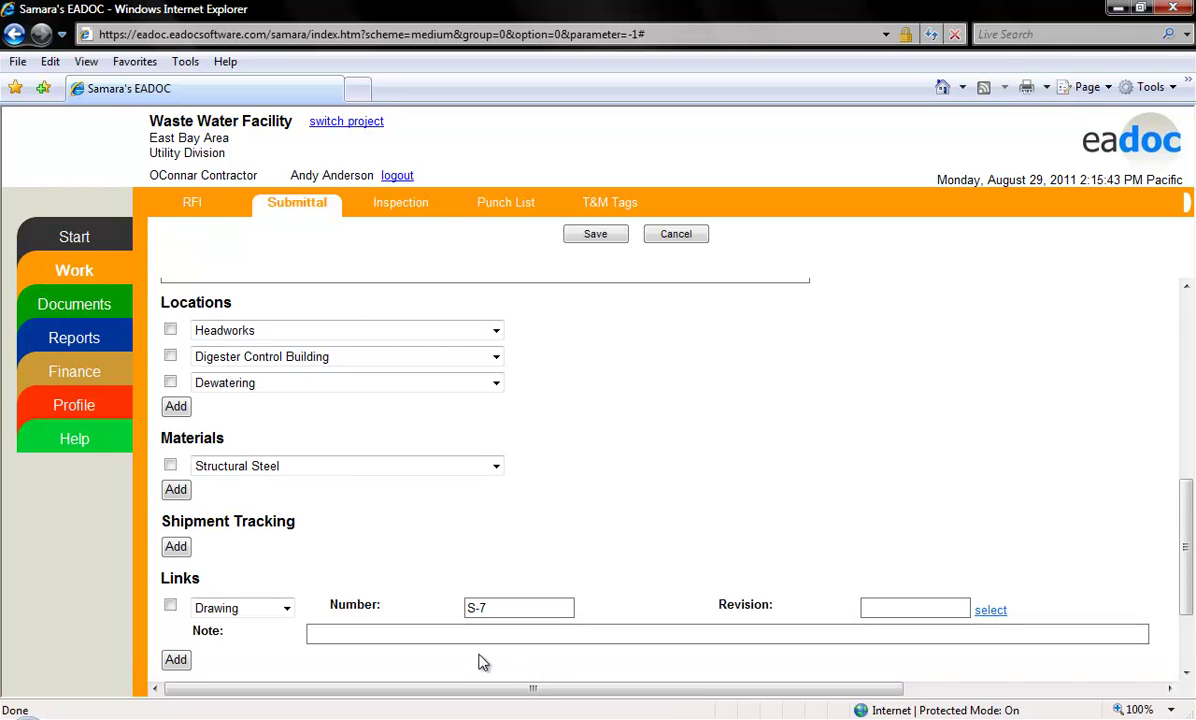
Step: Add a blank file upload row under Files
left_click_drag(1186, 582, 1183, 646)
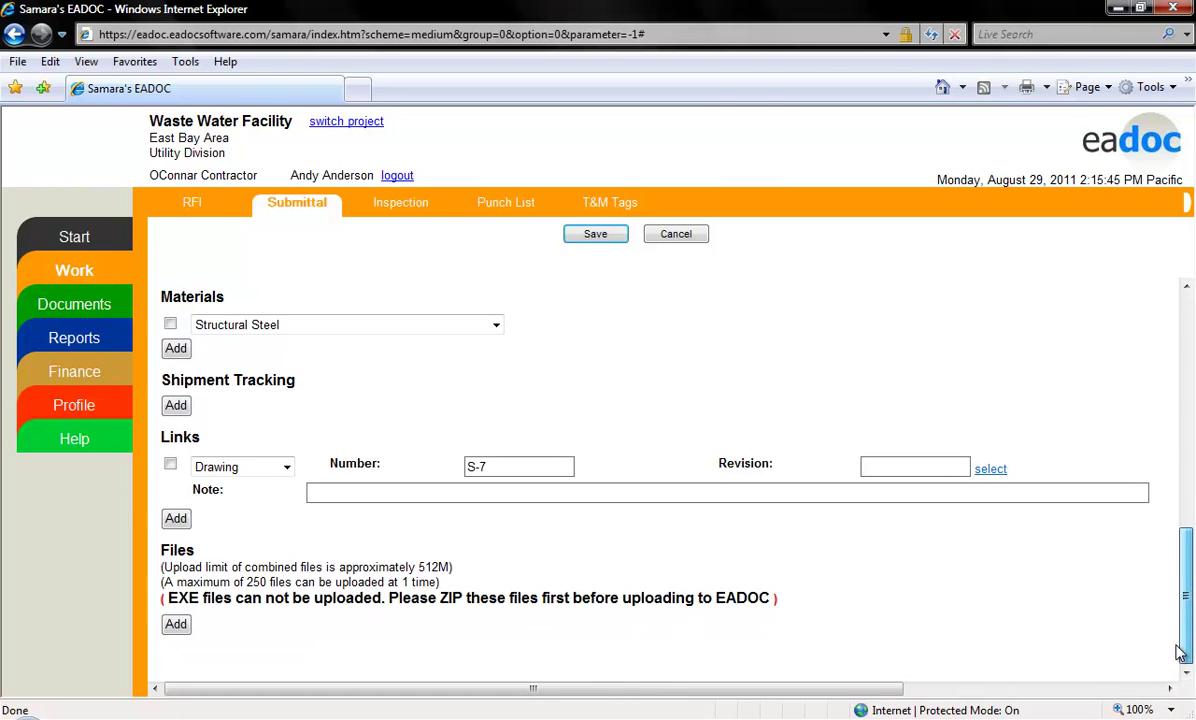
left_click(176, 625)
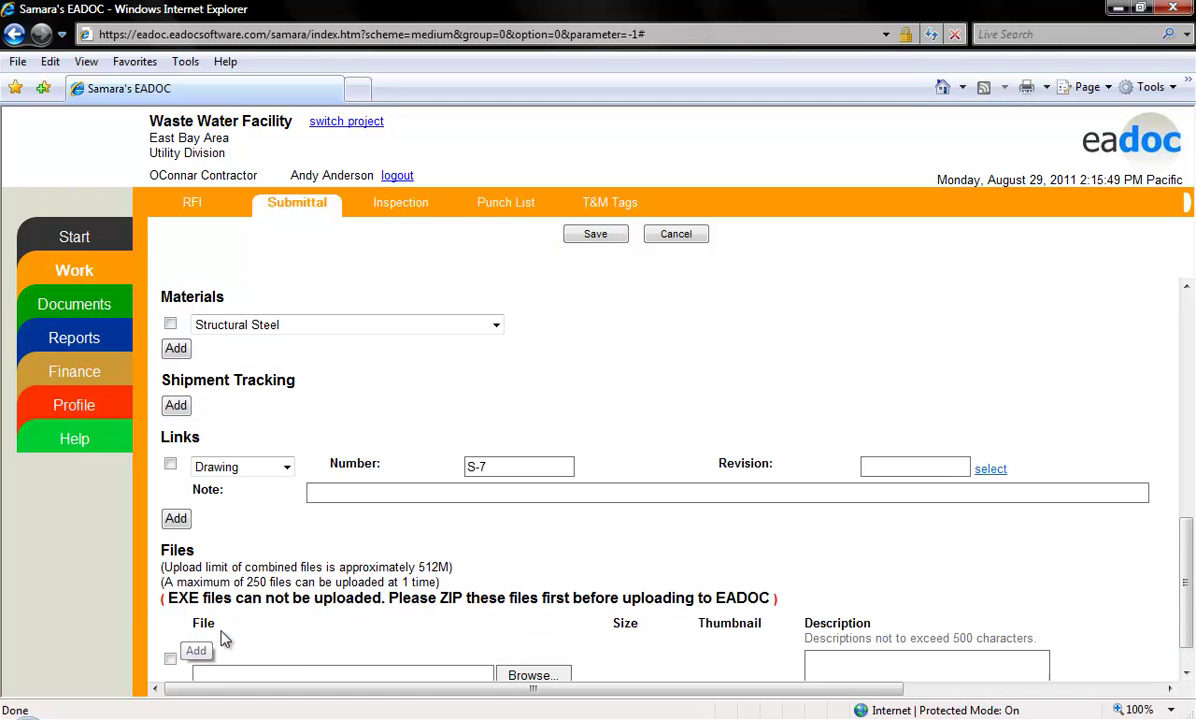
left_click(471, 672)
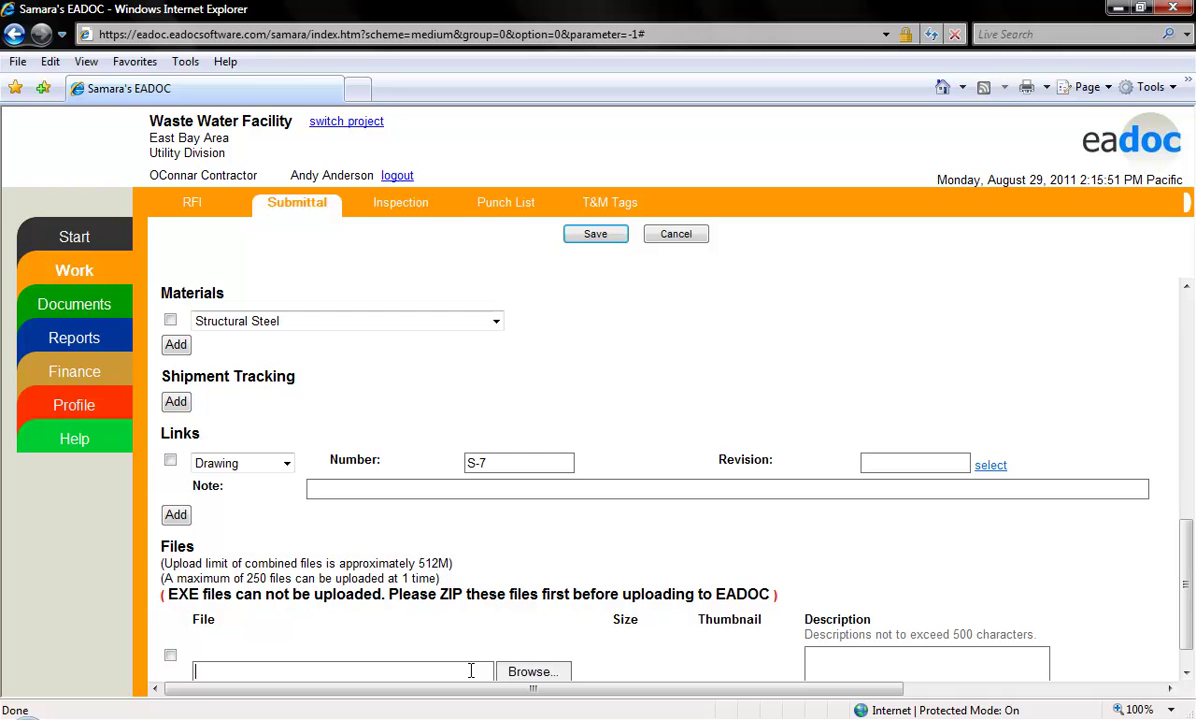
Step: Attach 'Shop Drawing submittal' from the Demo\submittal_docs folder to the file row
left_click(530, 672)
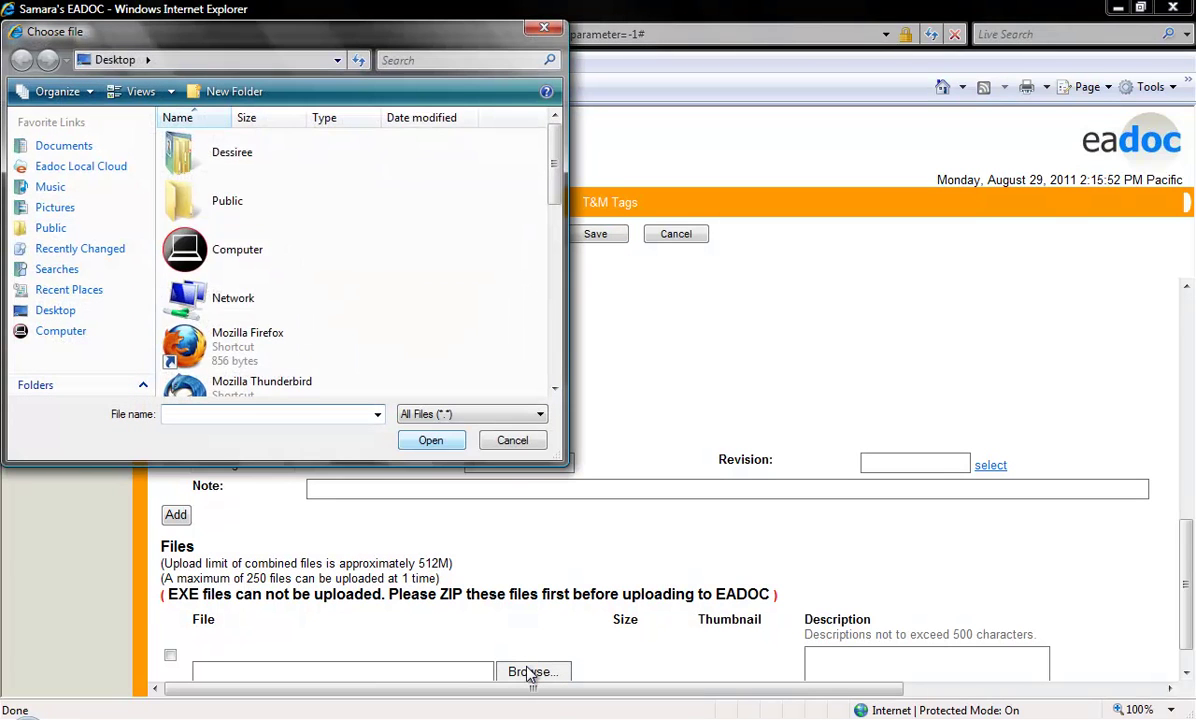
left_click_drag(556, 205, 547, 326)
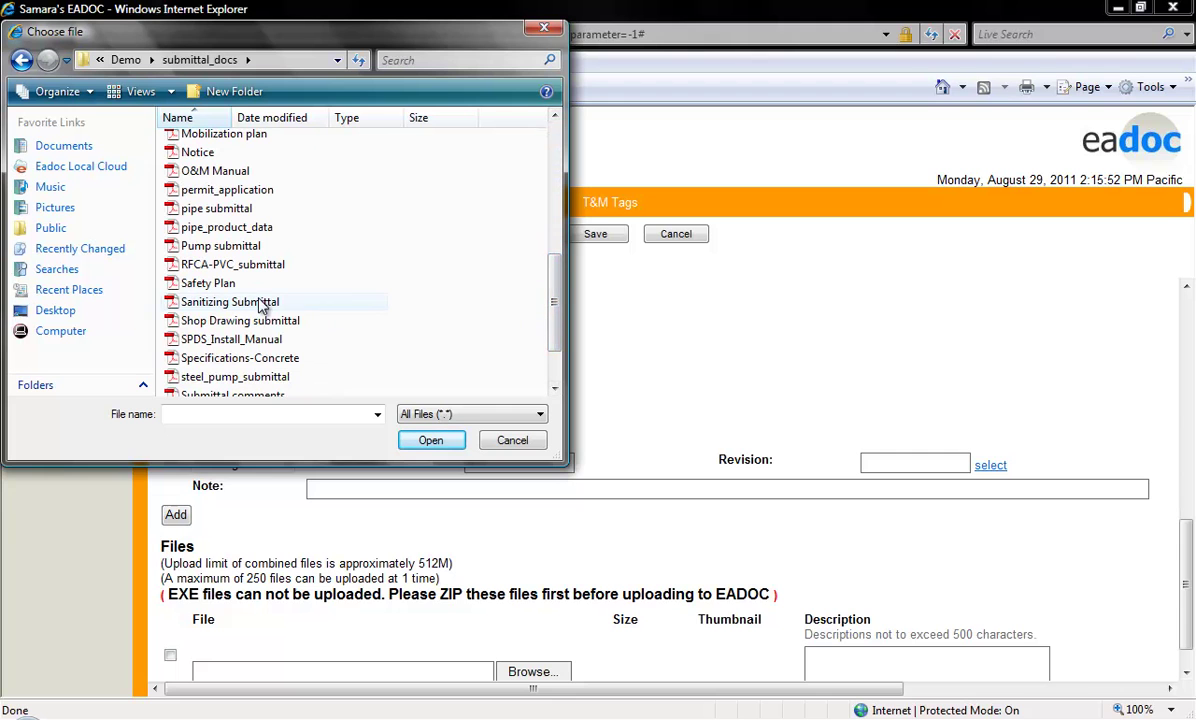
left_click(255, 321)
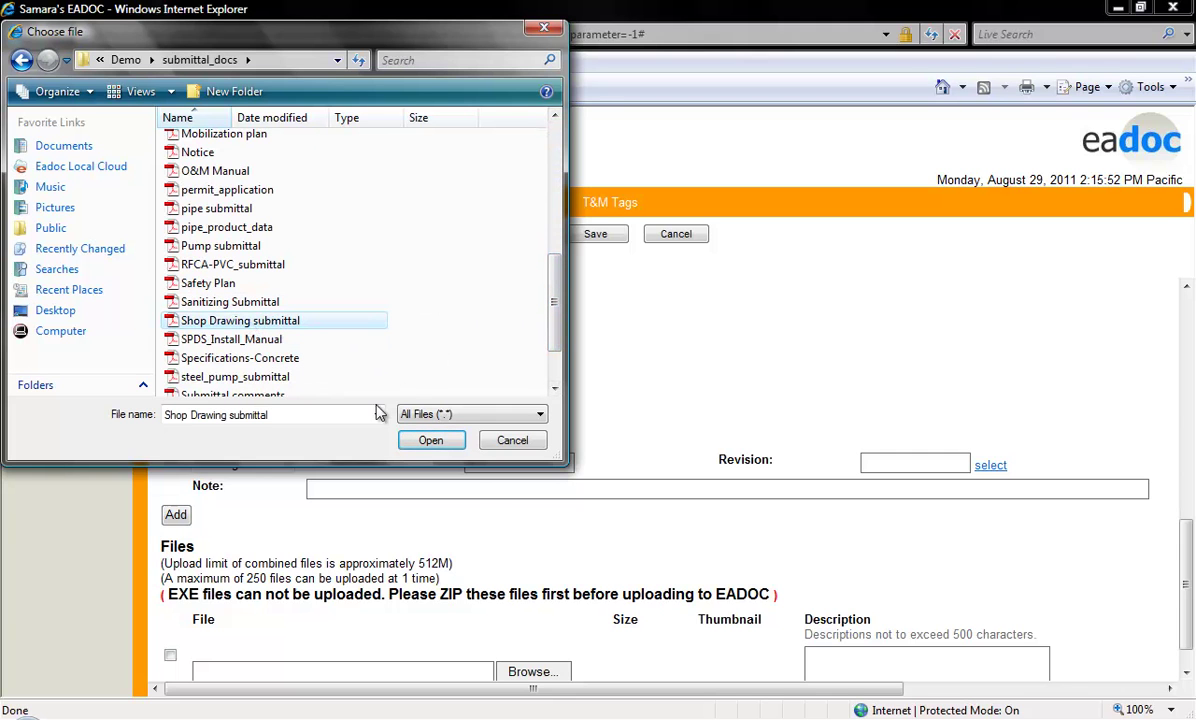
left_click(431, 442)
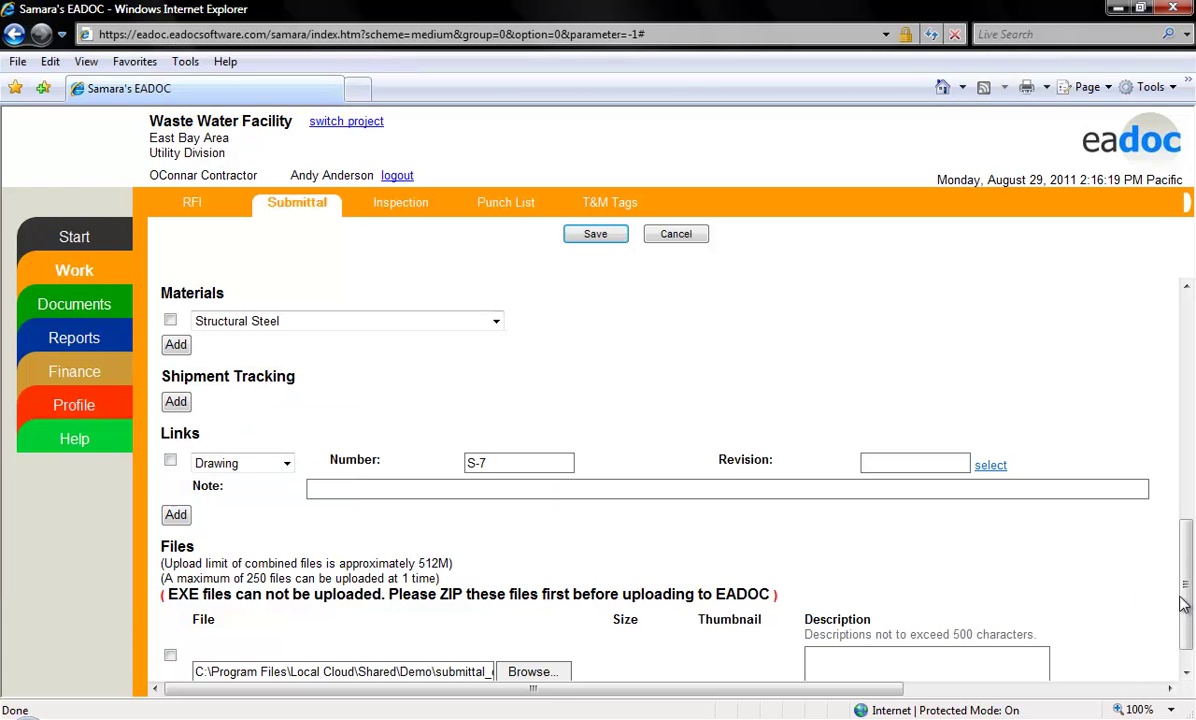
left_click_drag(1186, 603, 1187, 623)
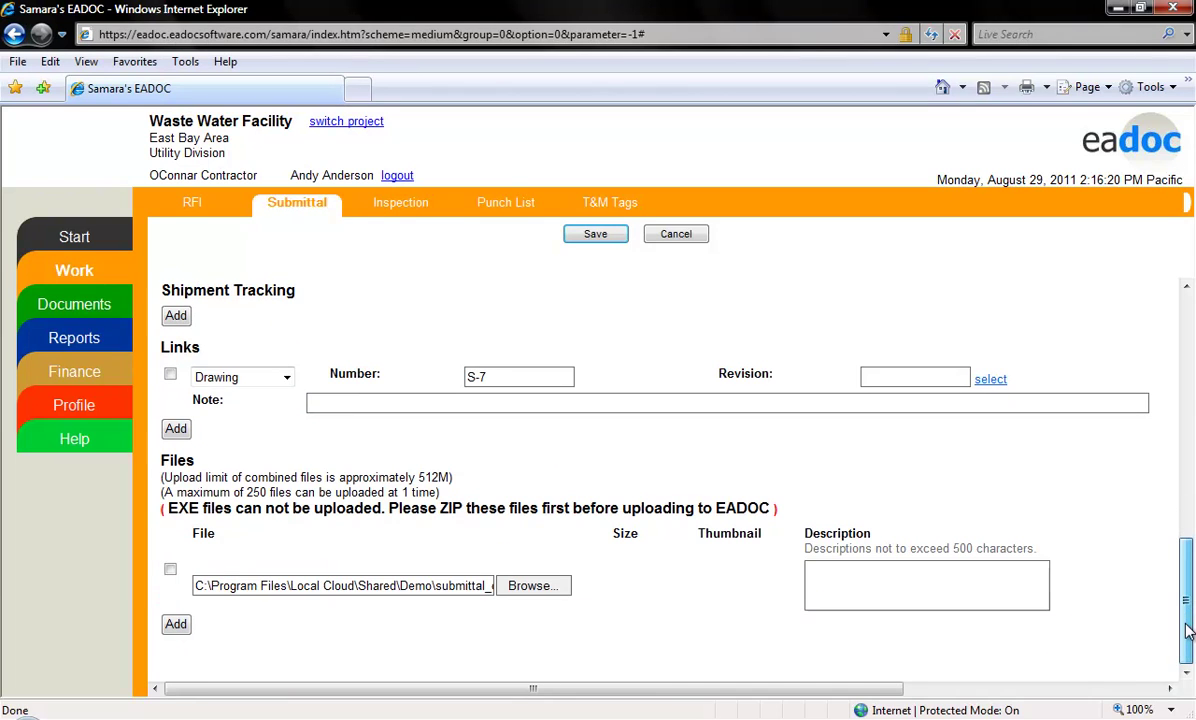
Step: Save the Structural Steel Drawings submittal as a Draft
left_click(597, 236)
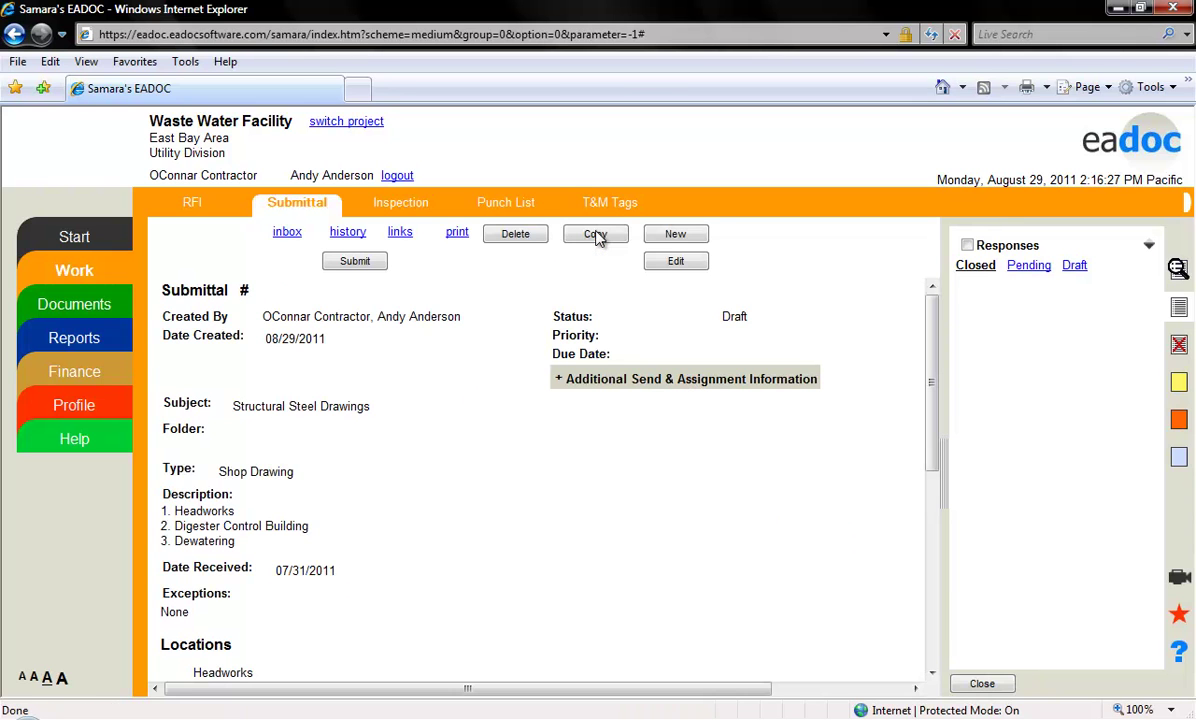
left_click(595, 235)
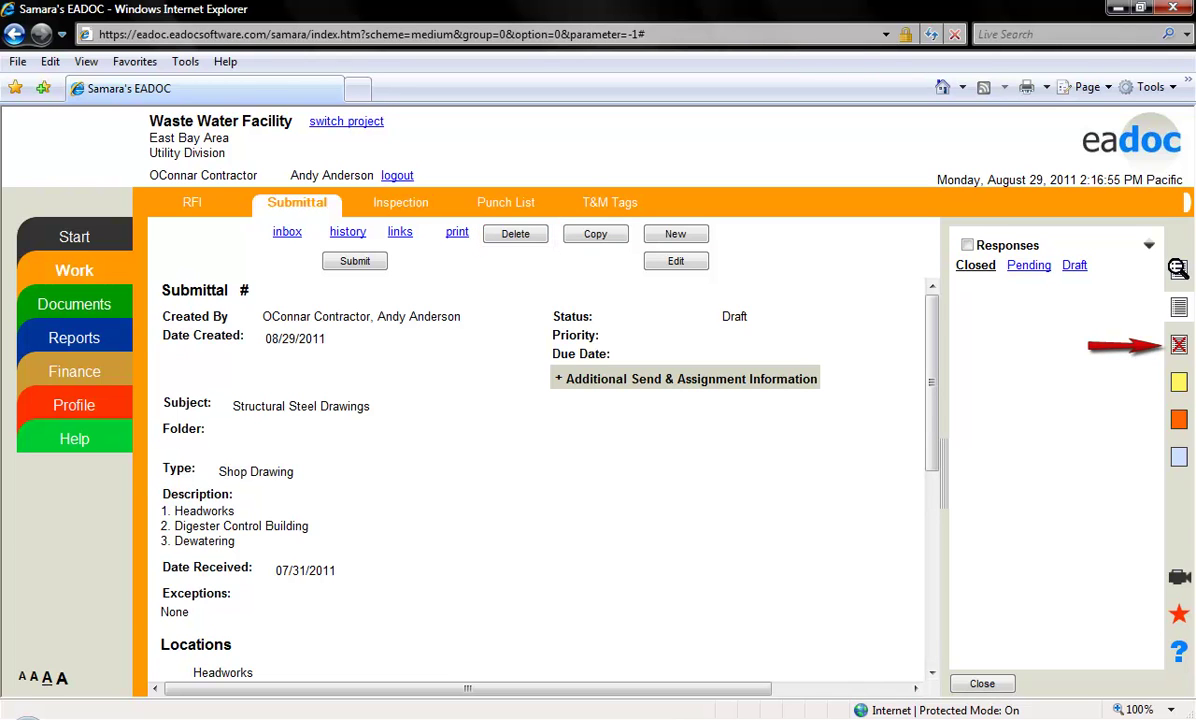
Step: Open the submittal's send form and leave the recipient organization as '-'
left_click(358, 262)
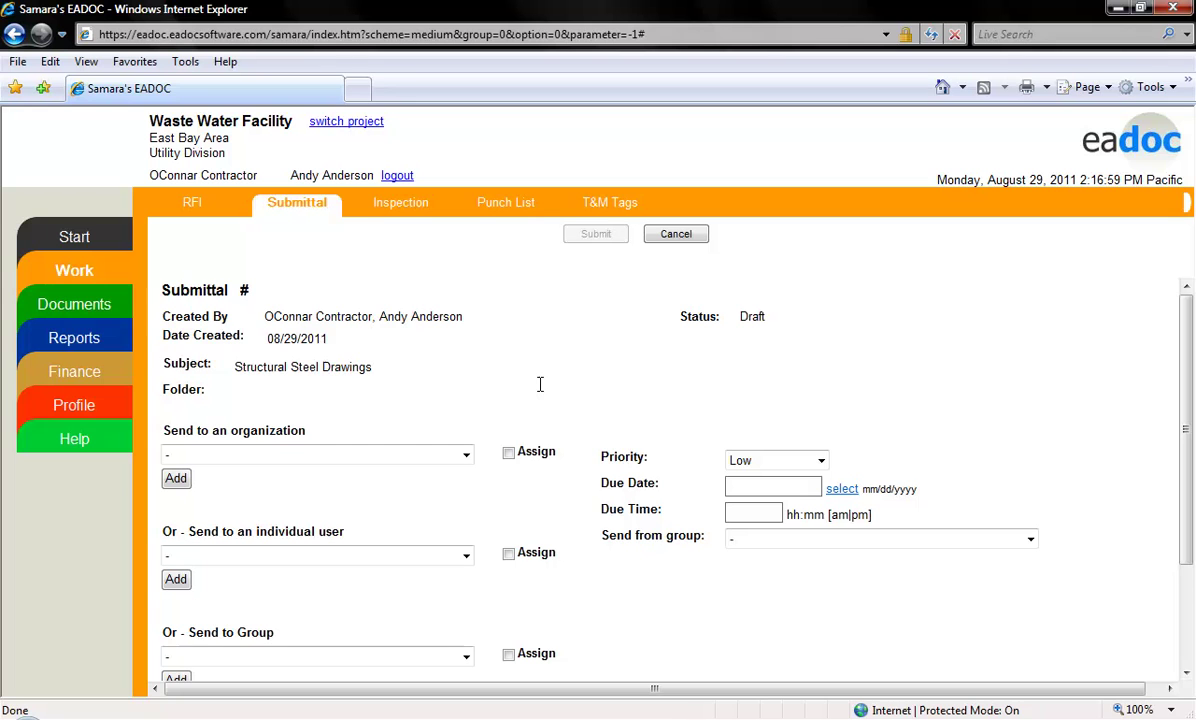
scroll(540, 388, "down", 2)
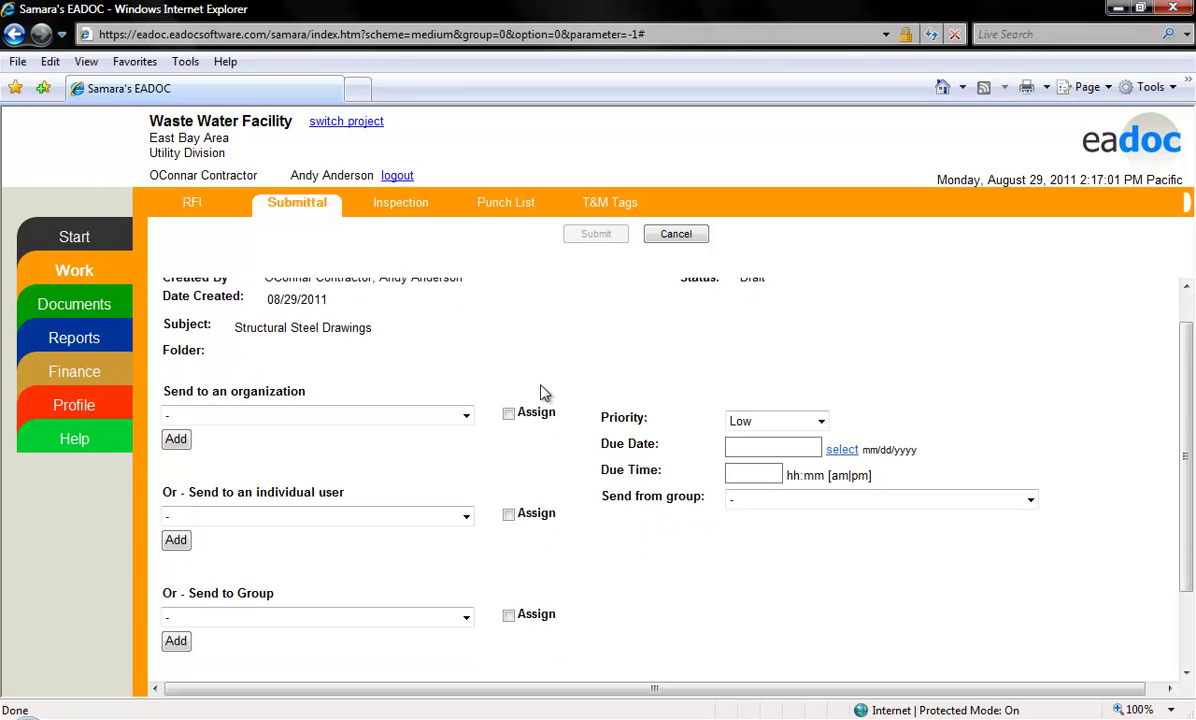
scroll(540, 393, "down", 1)
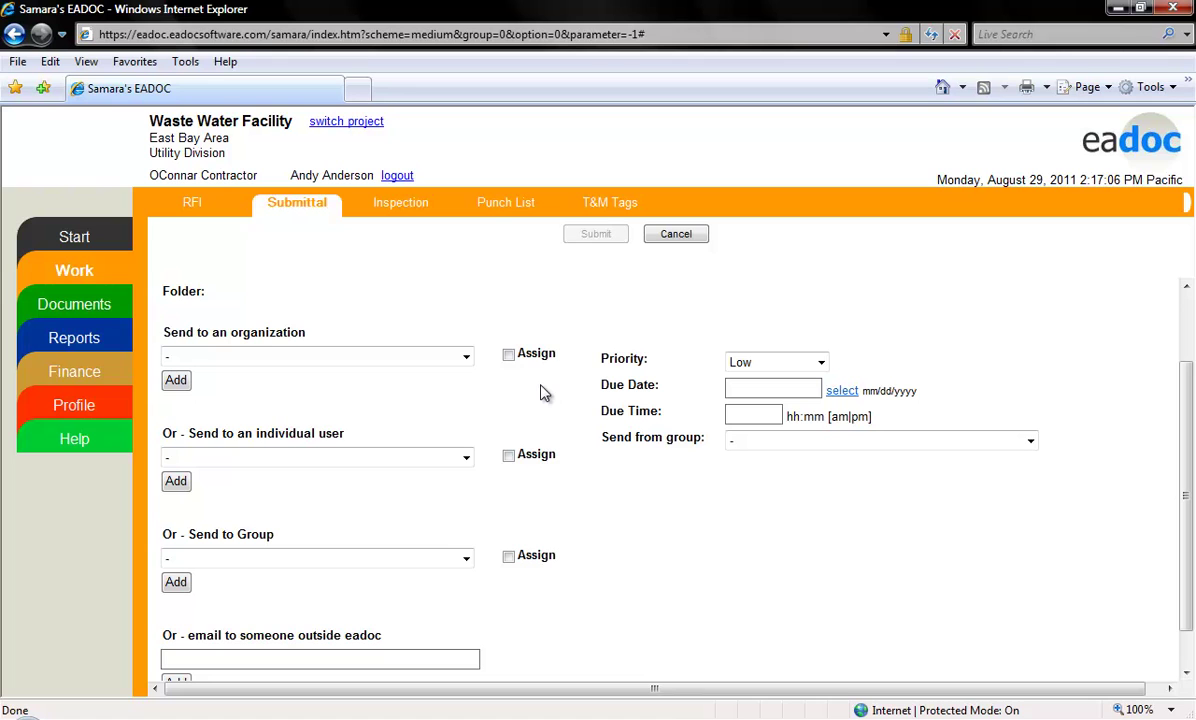
left_click(391, 362)
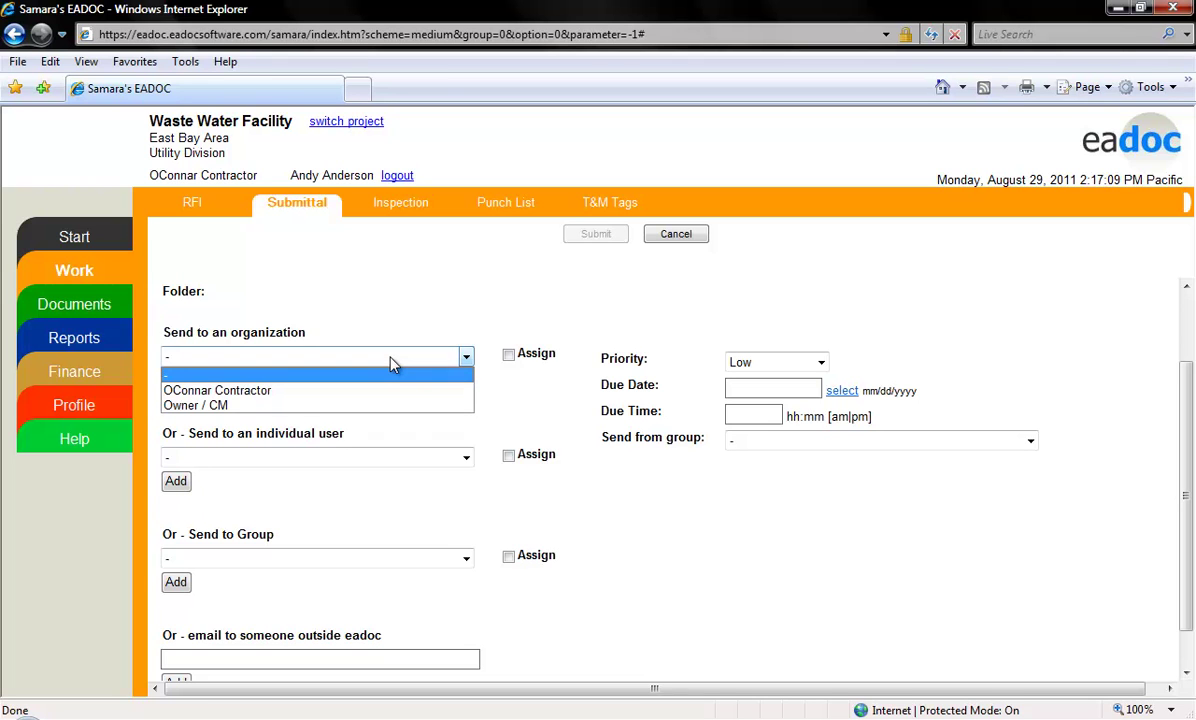
left_click(391, 362)
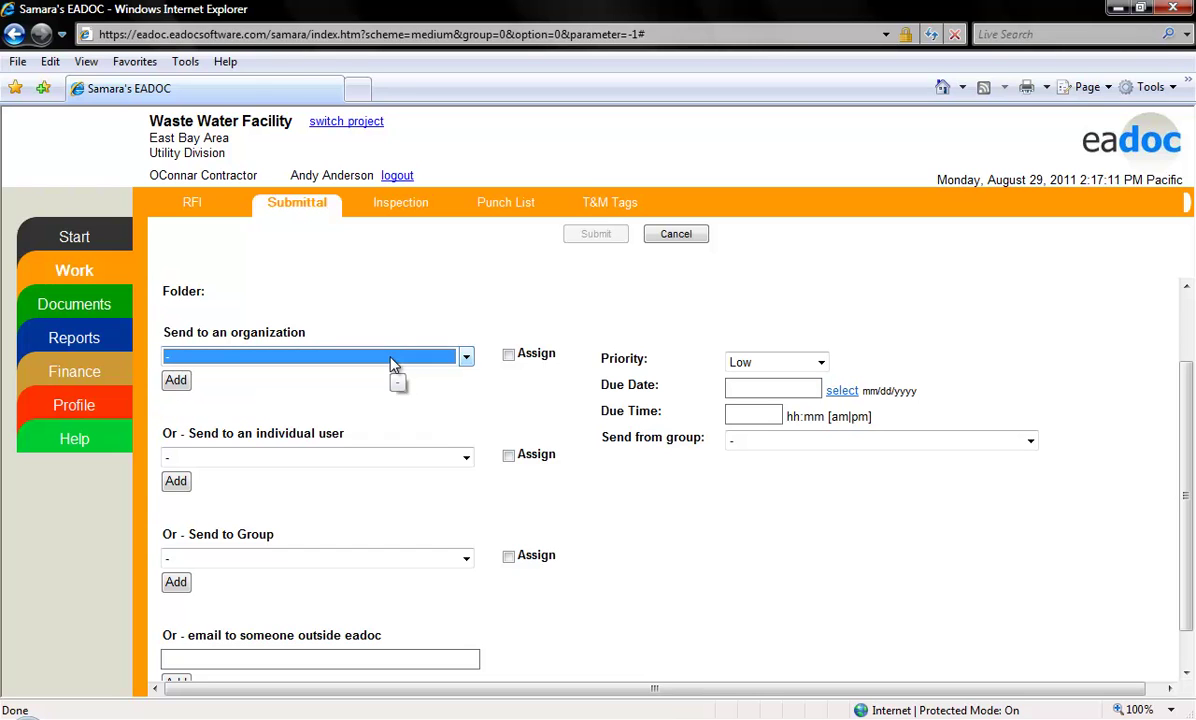
Step: Add both Owner / CM users as individual recipients
left_click(176, 481)
left_click(190, 457)
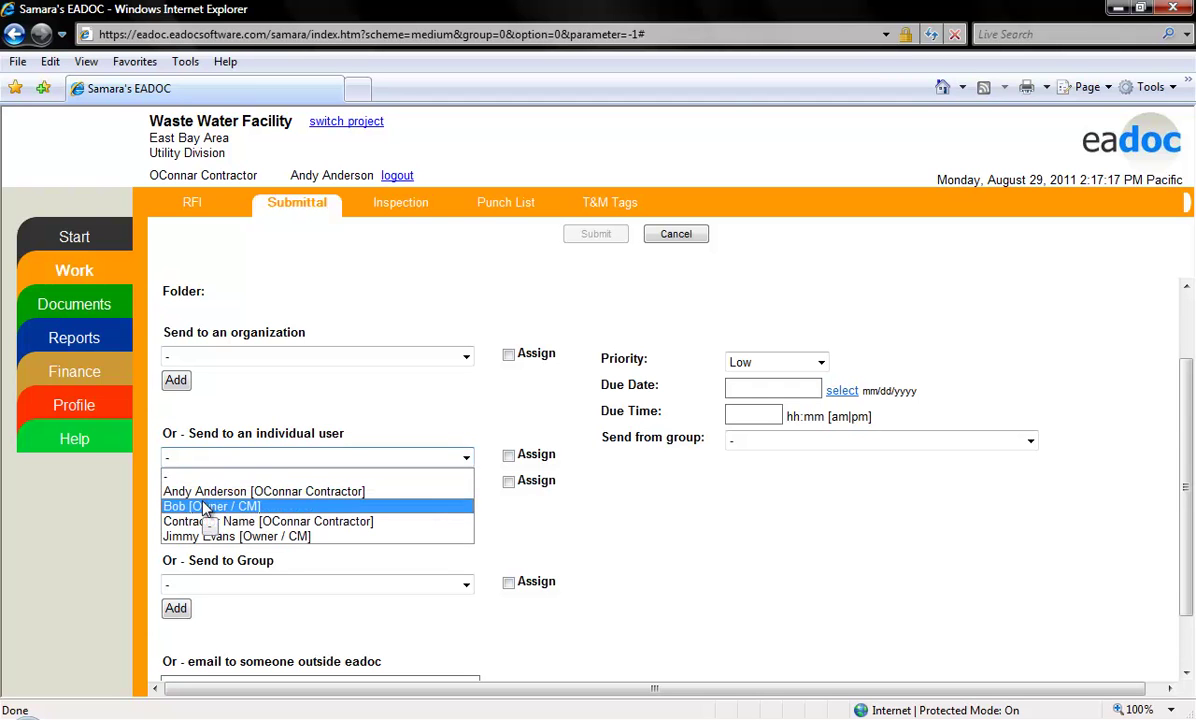
left_click(202, 506)
left_click(202, 488)
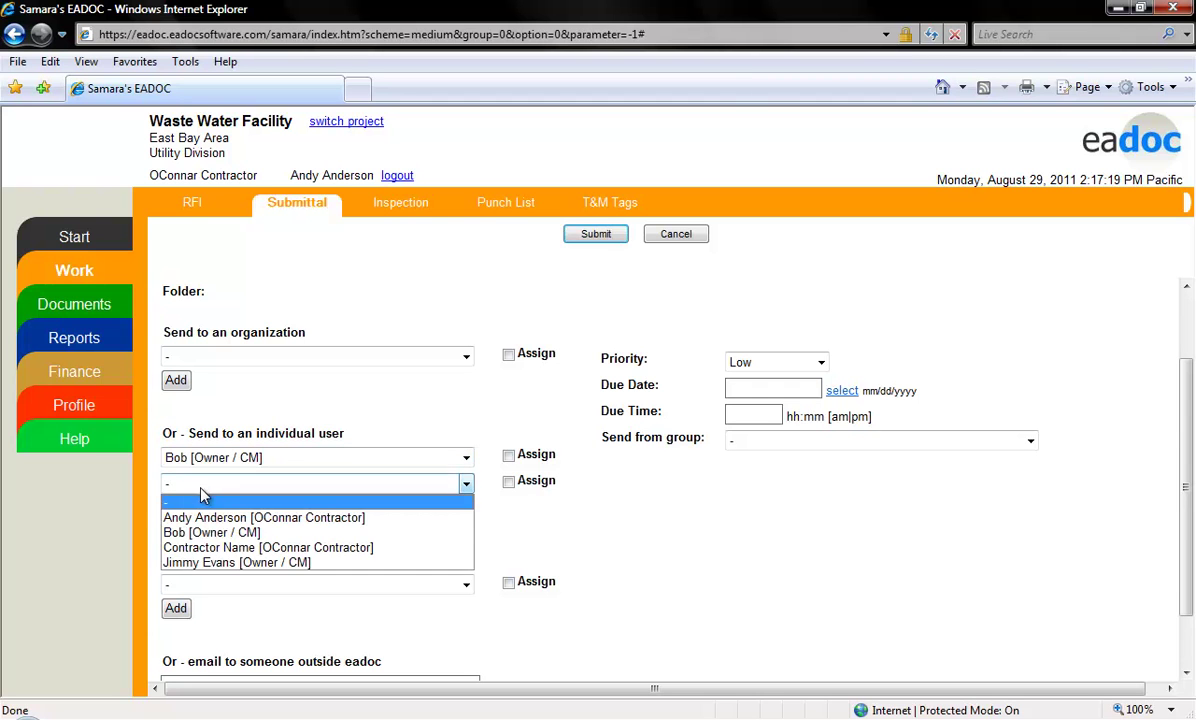
left_click(200, 566)
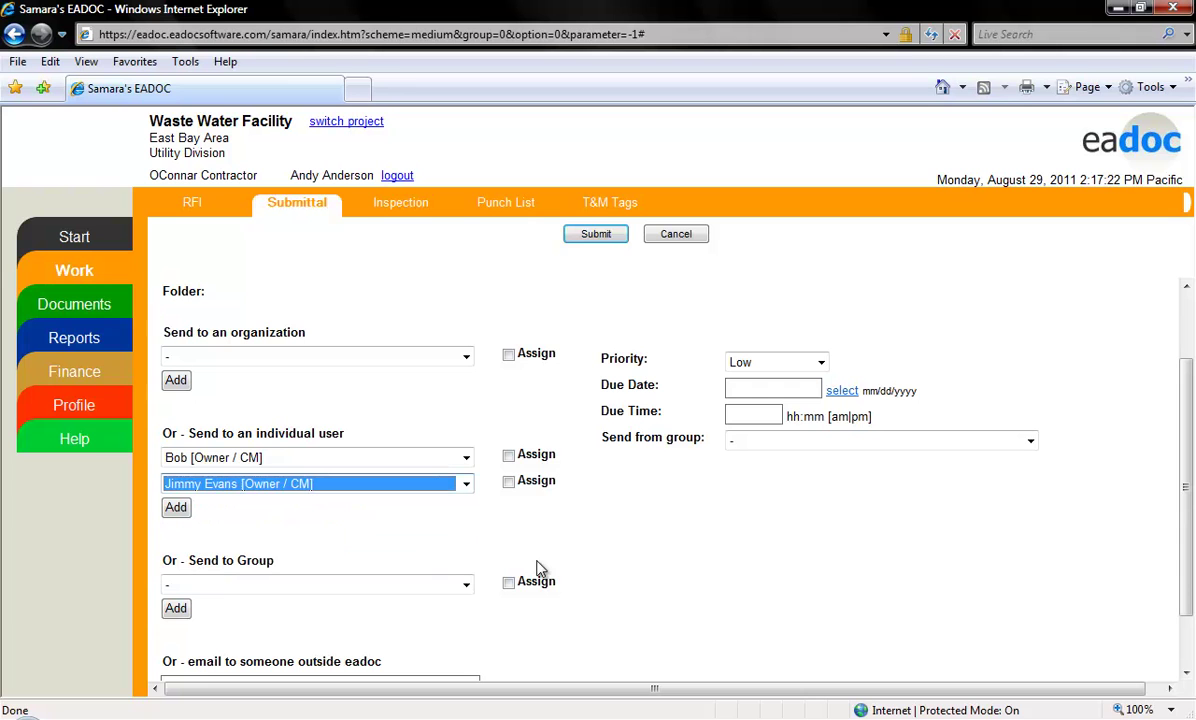
scroll(537, 568, "down", 2)
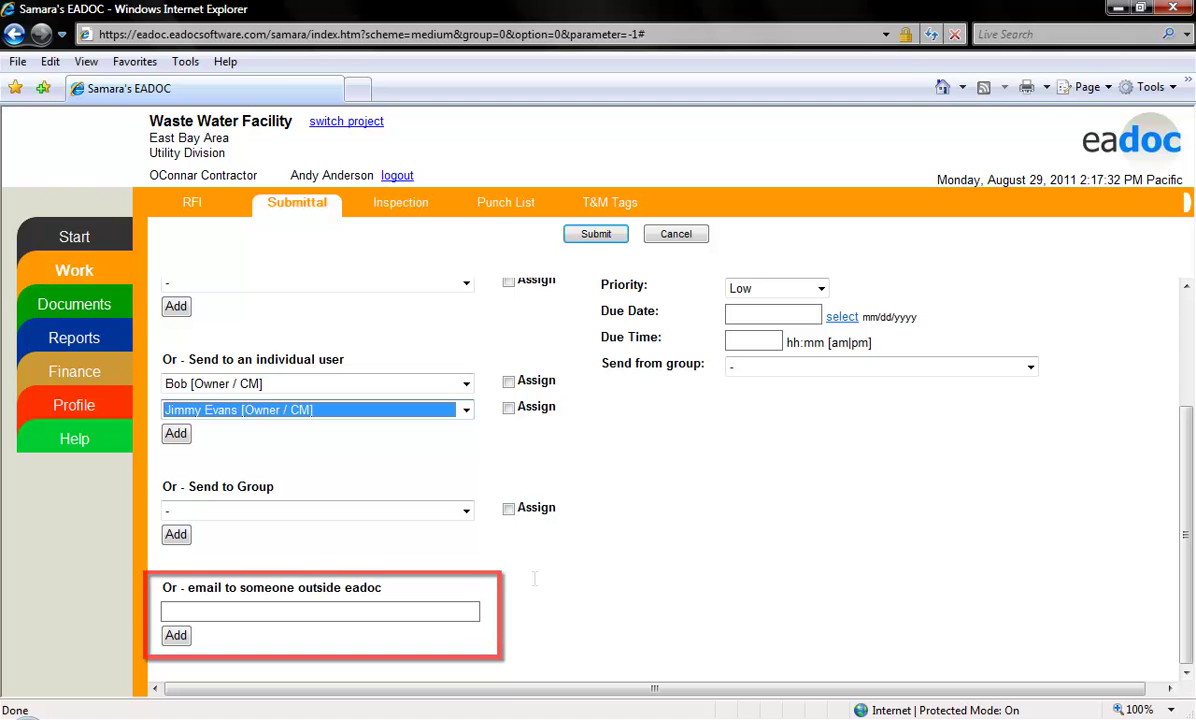
Step: Set due date 08/08/2011 and priority High, then submit it as Submittal #1
left_click(838, 317)
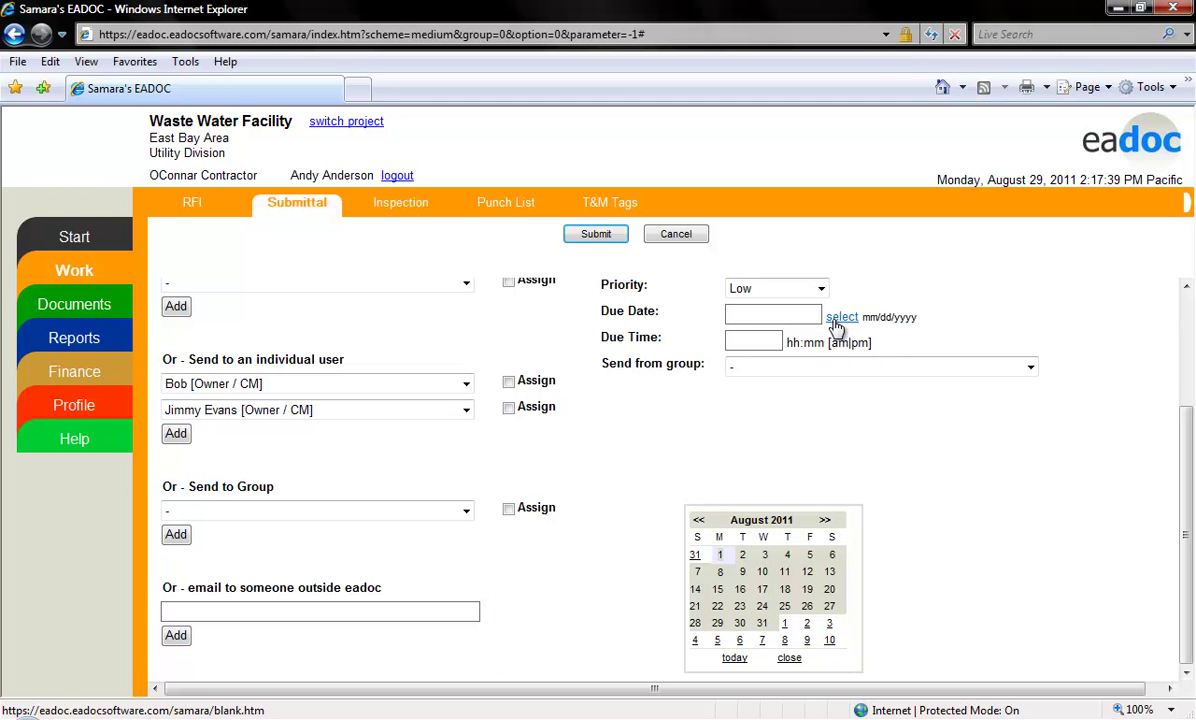
left_click(720, 572)
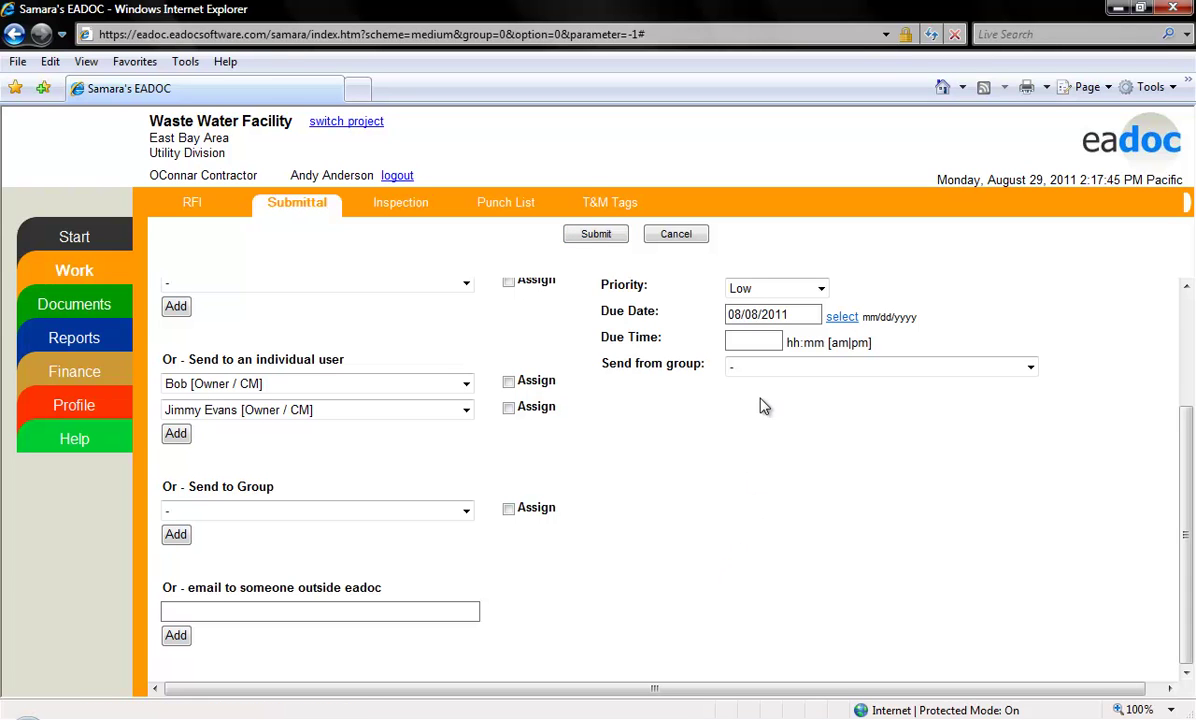
left_click(790, 290)
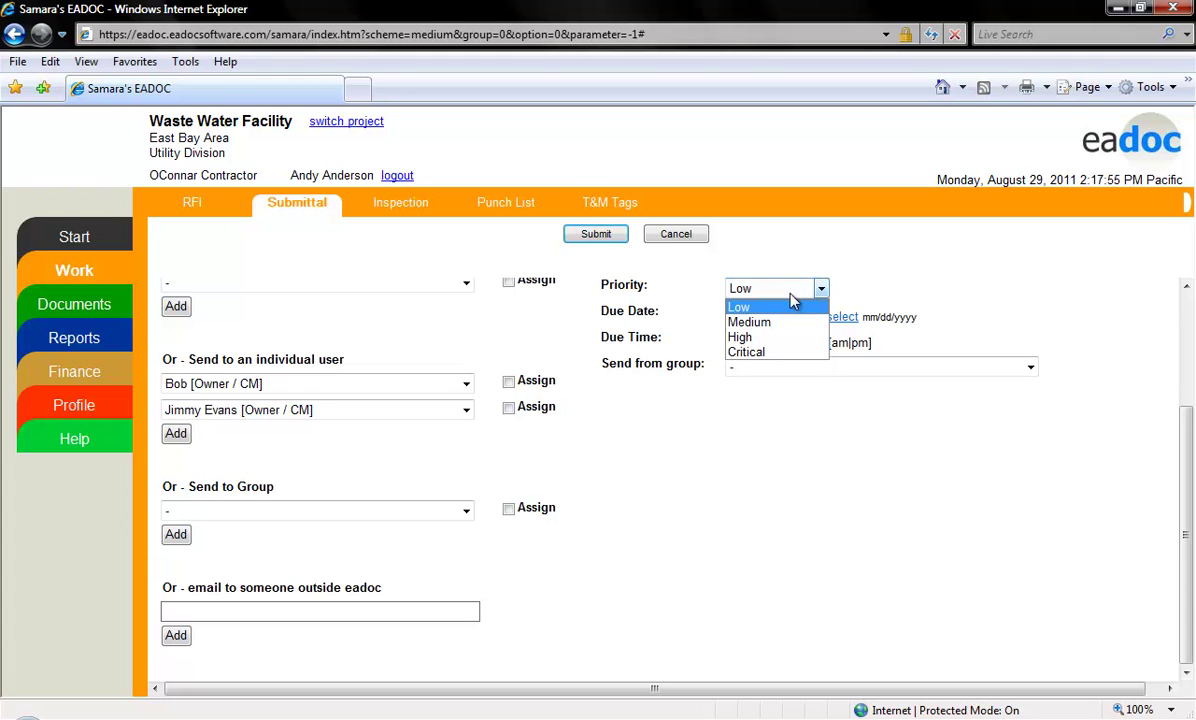
left_click(780, 338)
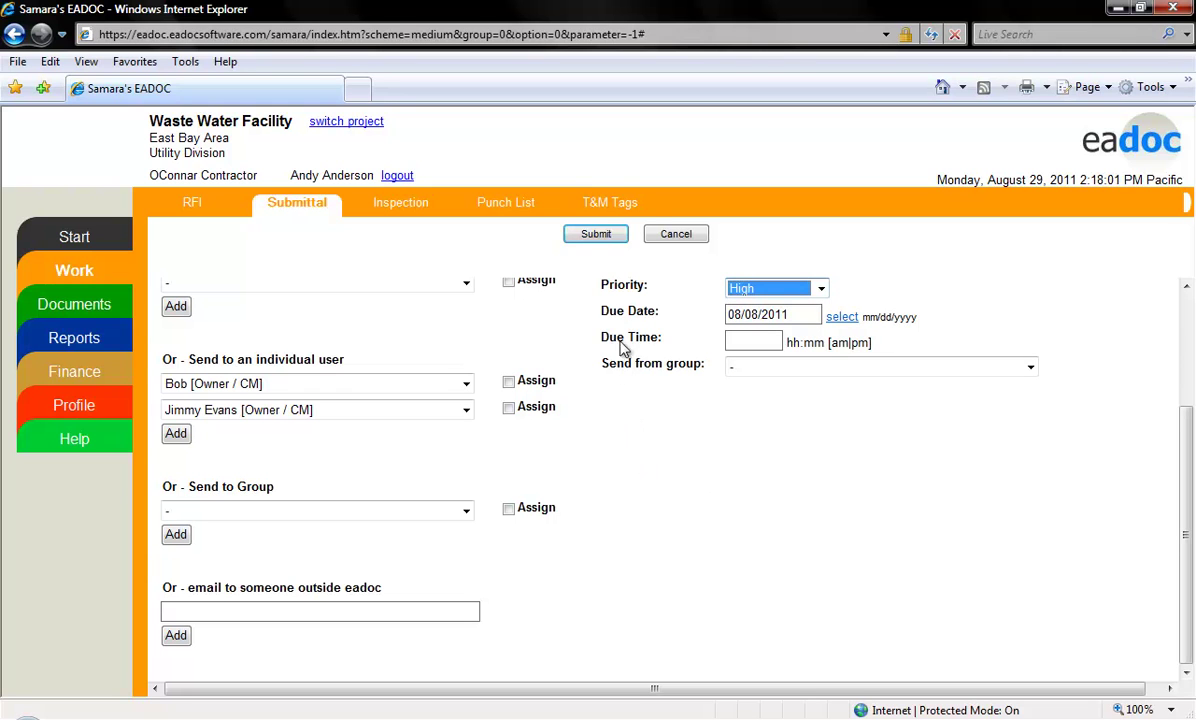
left_click(595, 236)
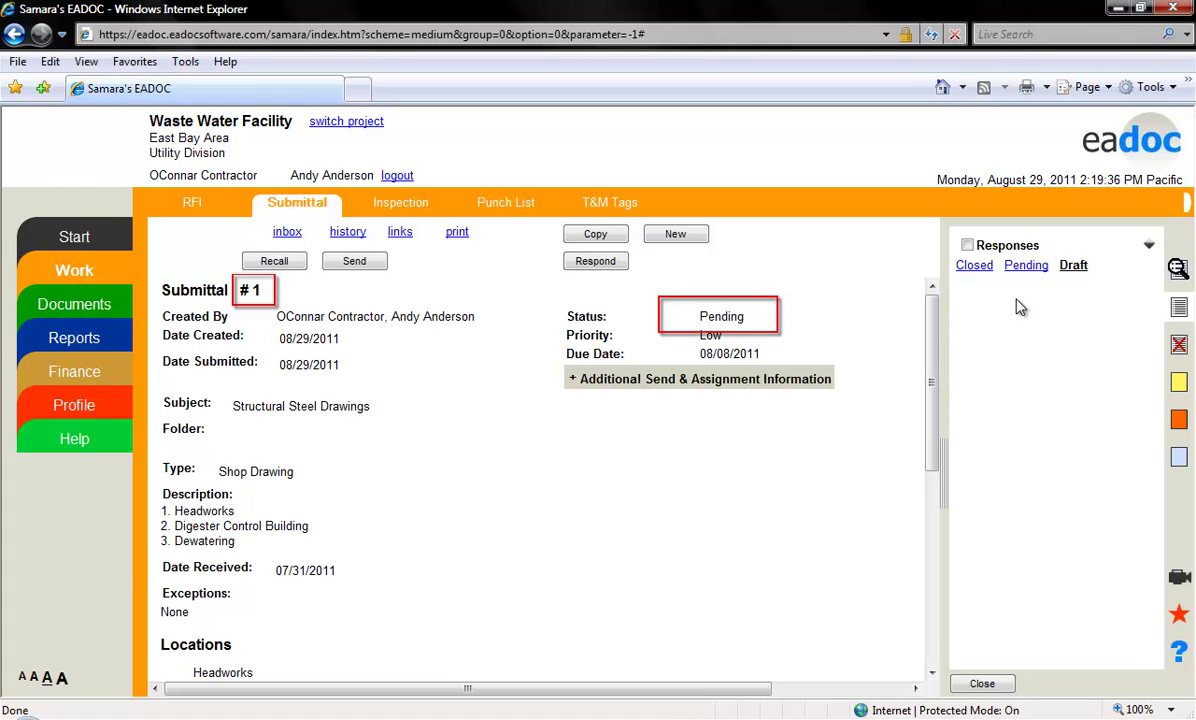
Step: Recall the pending Submittal #1 back to Draft and view it in the Draft list
left_click(1026, 266)
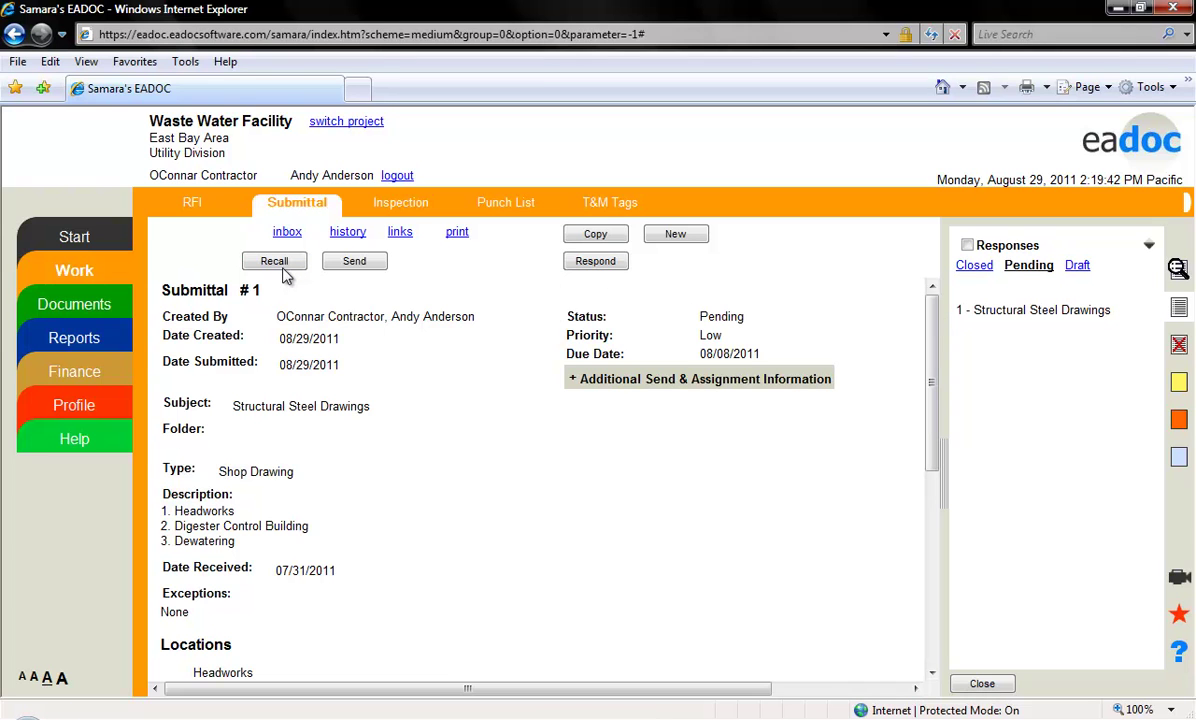
left_click(287, 265)
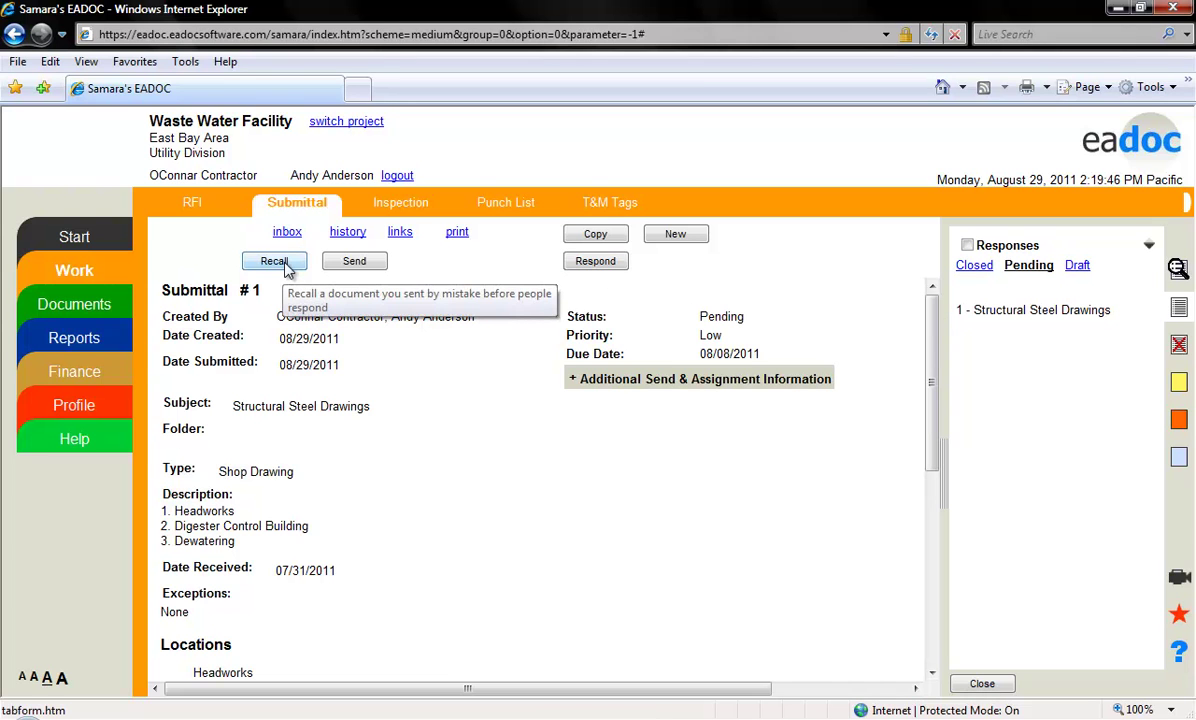
left_click(275, 262)
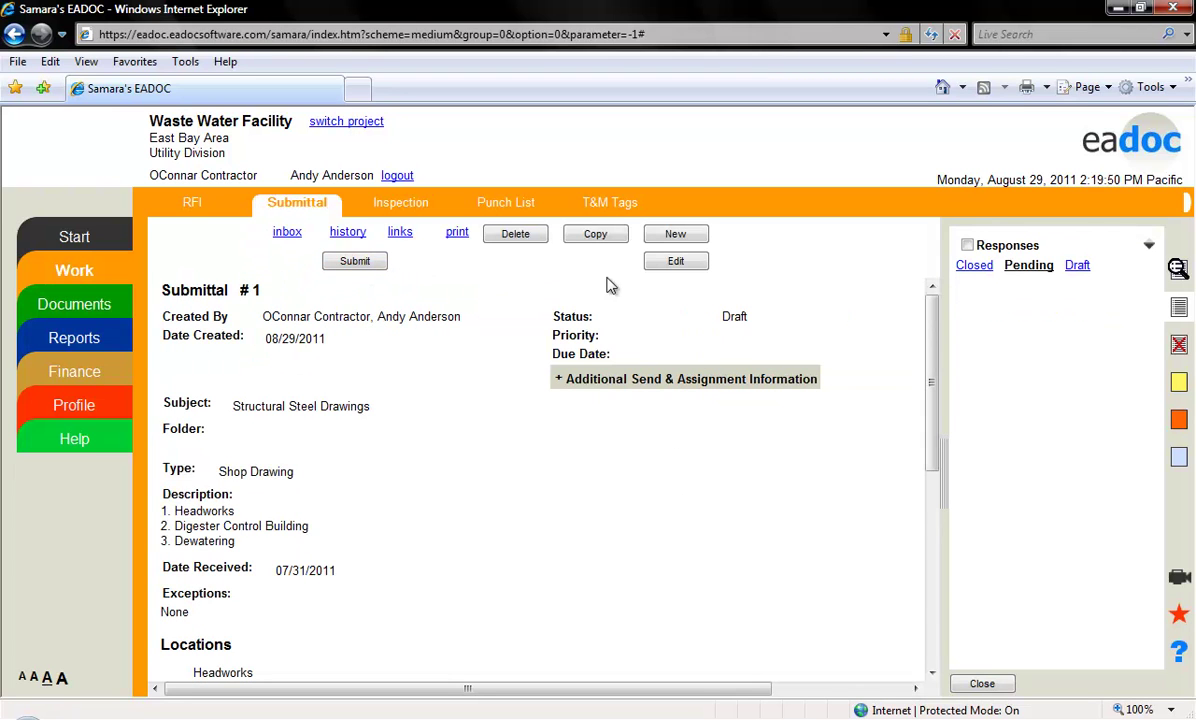
left_click(1077, 265)
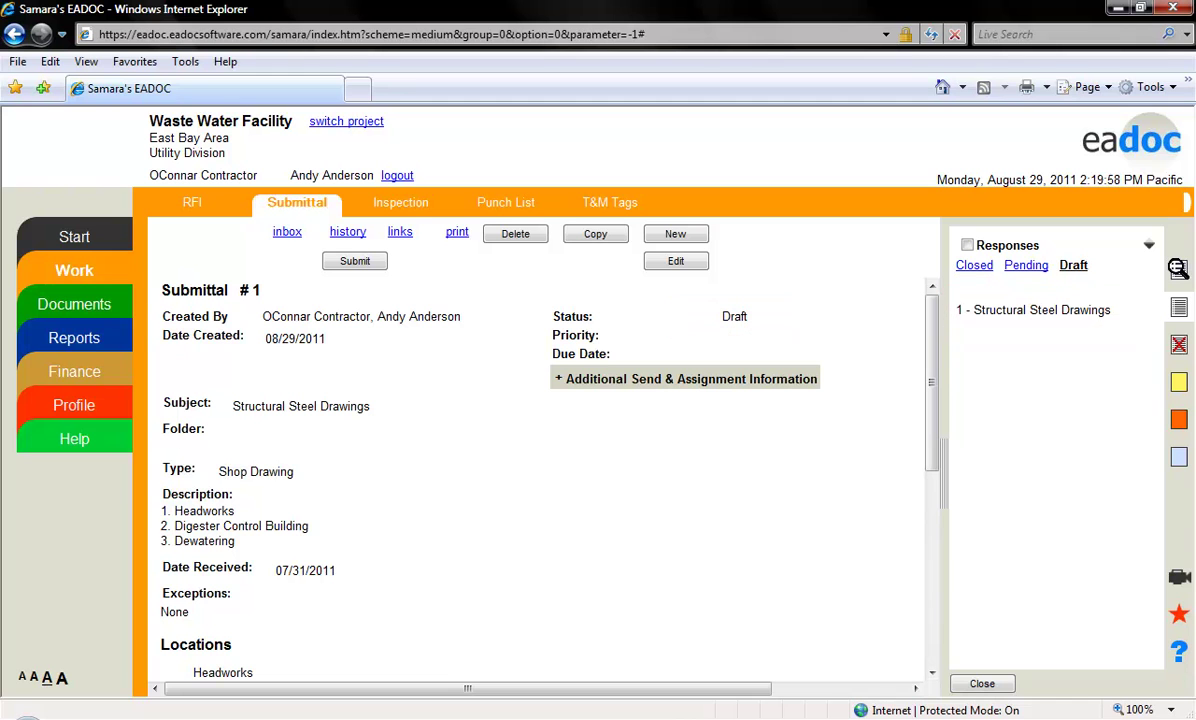
Step: Resubmit Submittal #1 to the Owner / CM user with High priority, due 09/05/2011
left_click(356, 262)
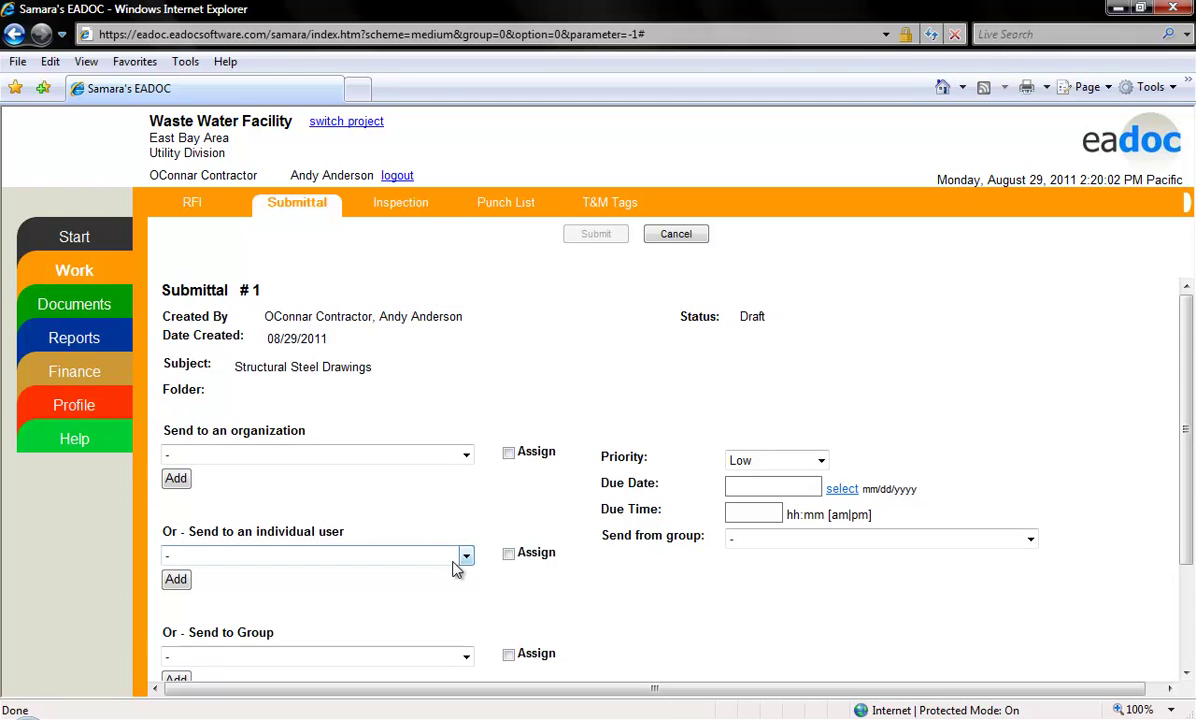
left_click(465, 557)
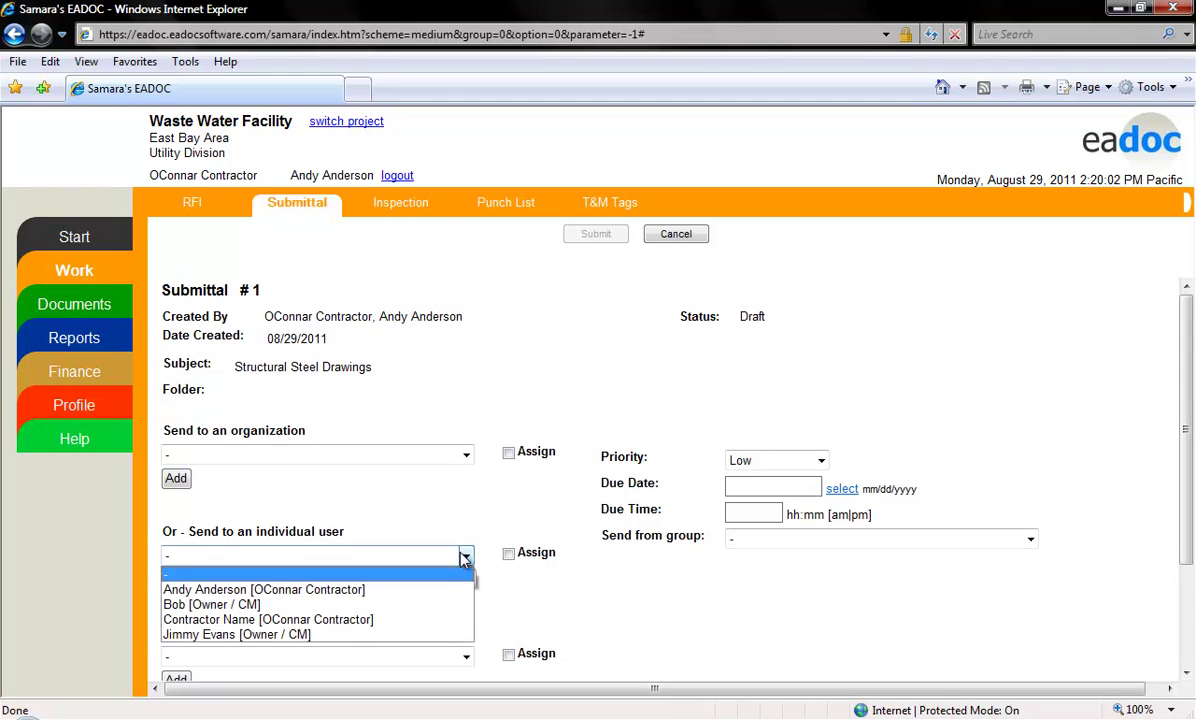
left_click(425, 634)
left_click(764, 461)
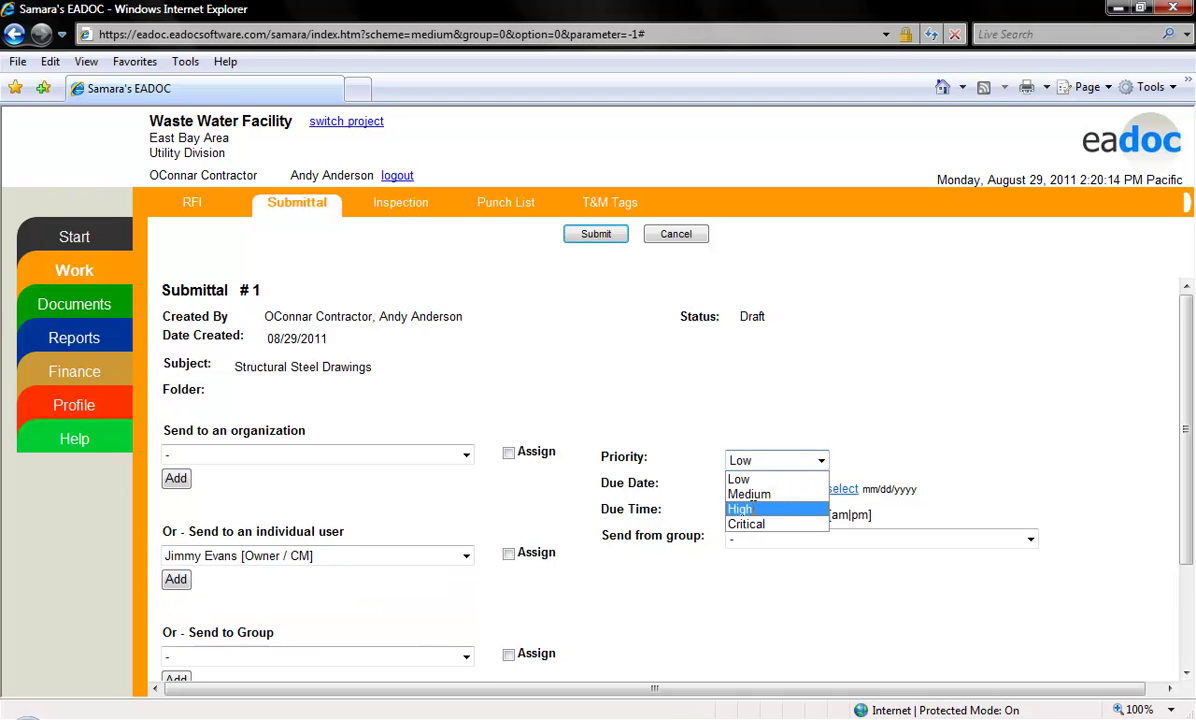
left_click(742, 510)
left_click(755, 484)
left_click(842, 489)
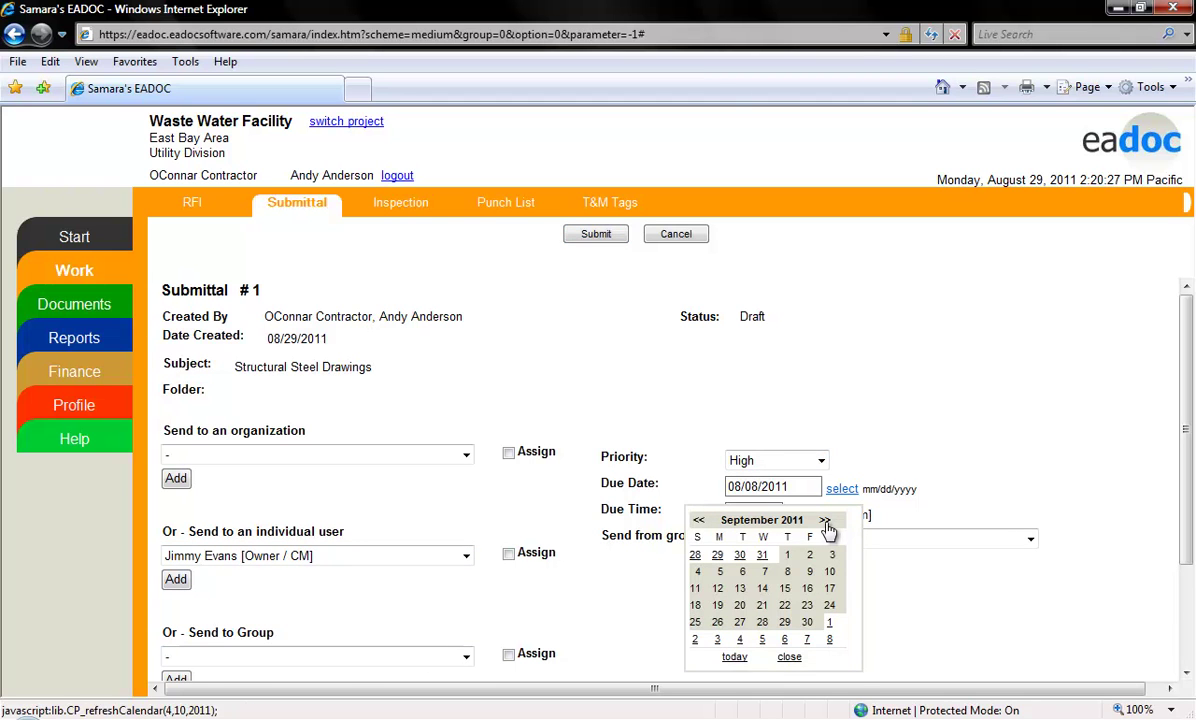
left_click(718, 576)
left_click(612, 243)
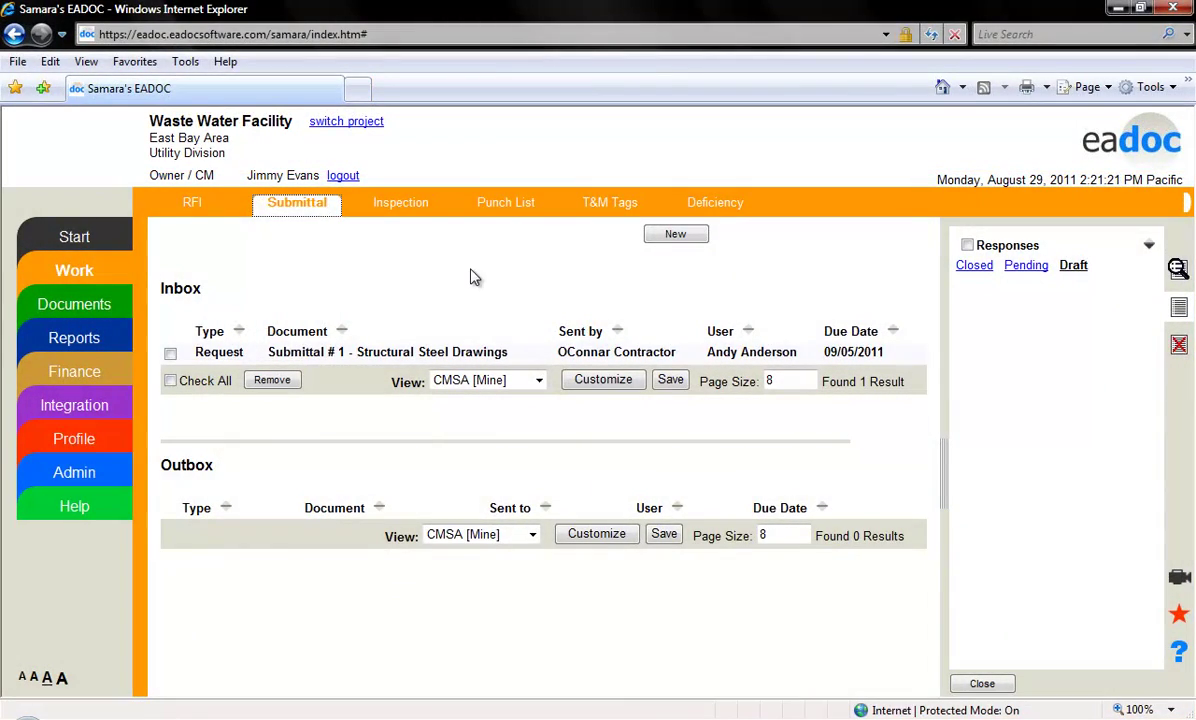
Step: Send Submittal #1 from the inbox, assigned to the Engineer, Critical priority, due 09/02/2011
left_click(463, 358)
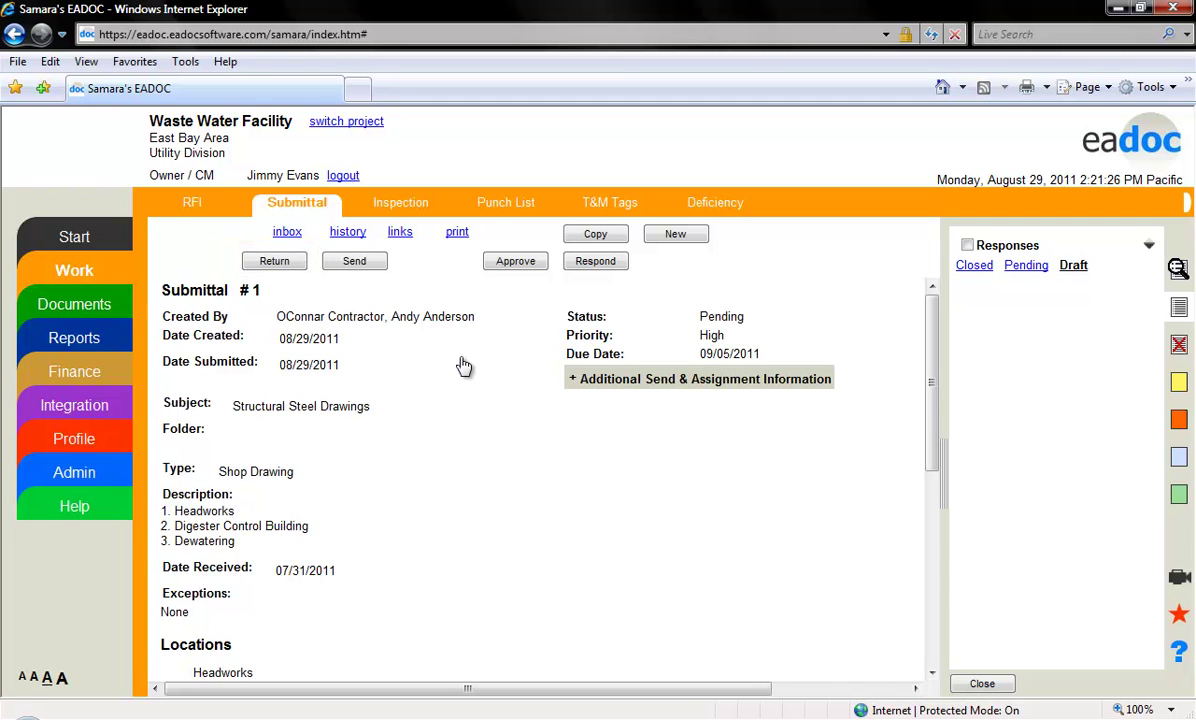
left_click(364, 262)
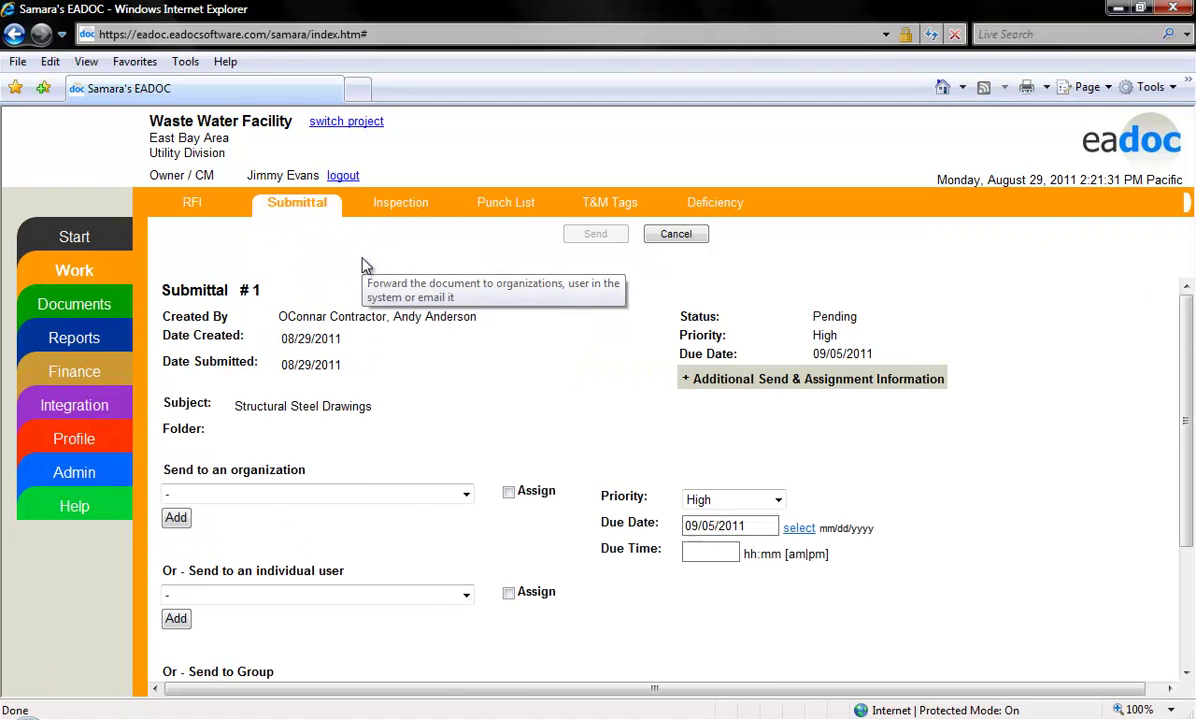
left_click(350, 496)
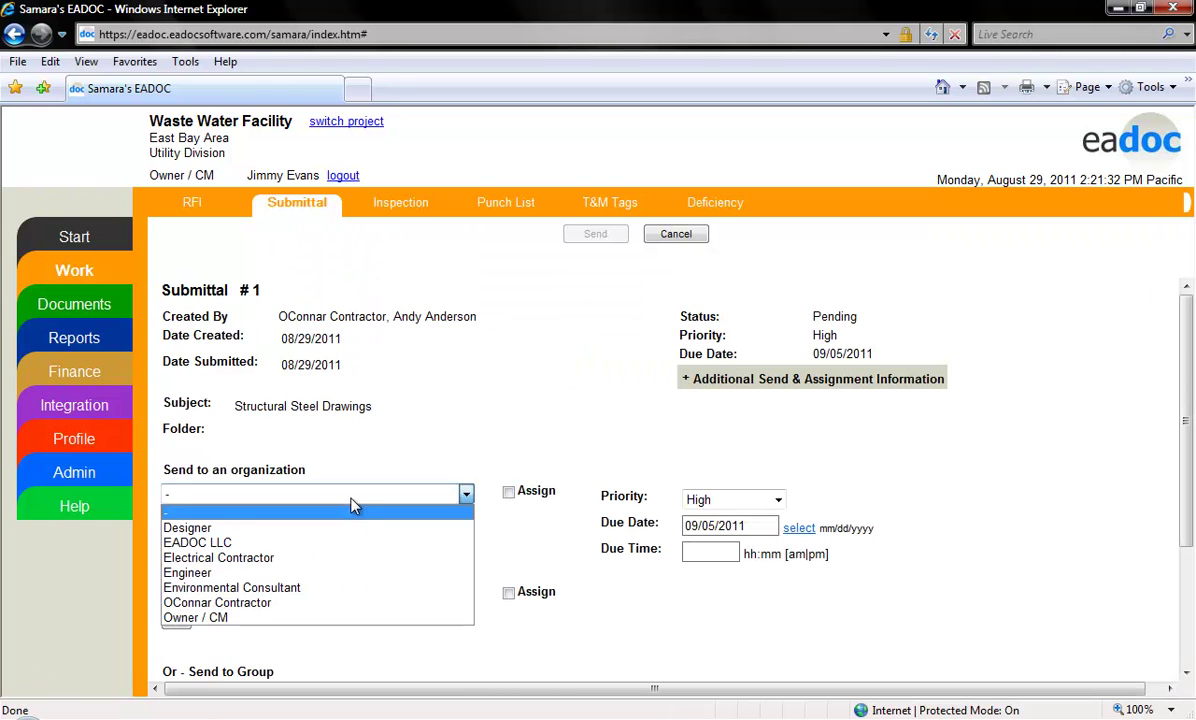
left_click(326, 572)
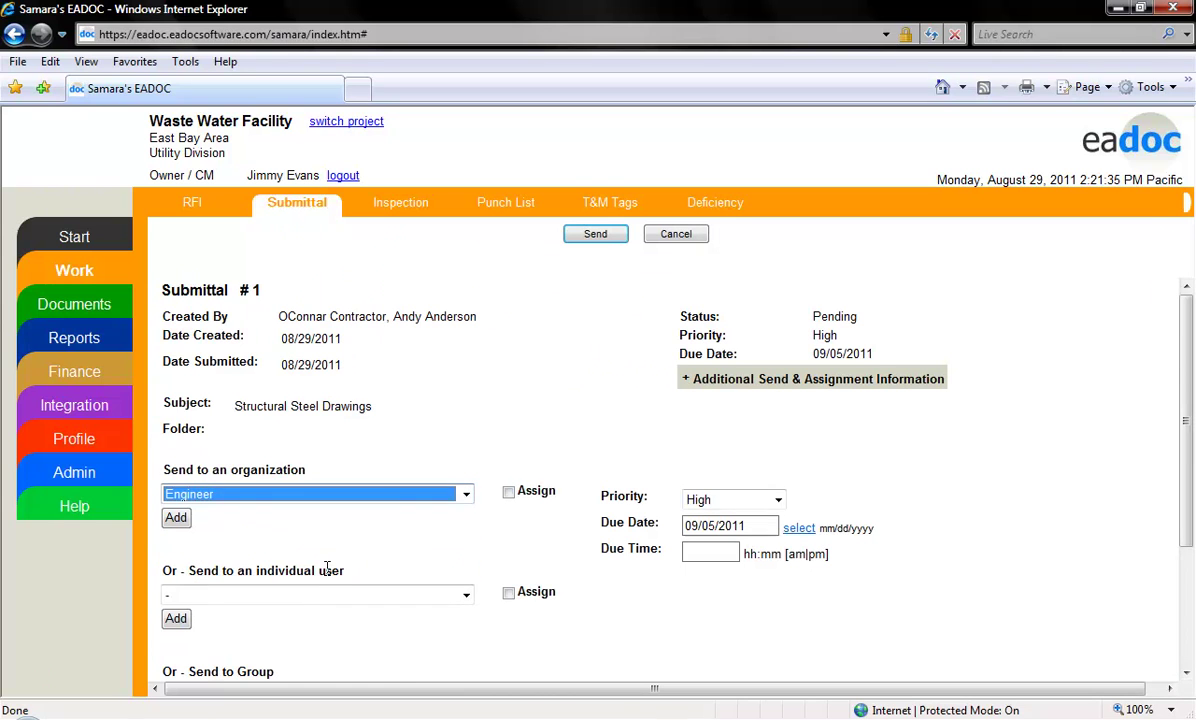
left_click(511, 495)
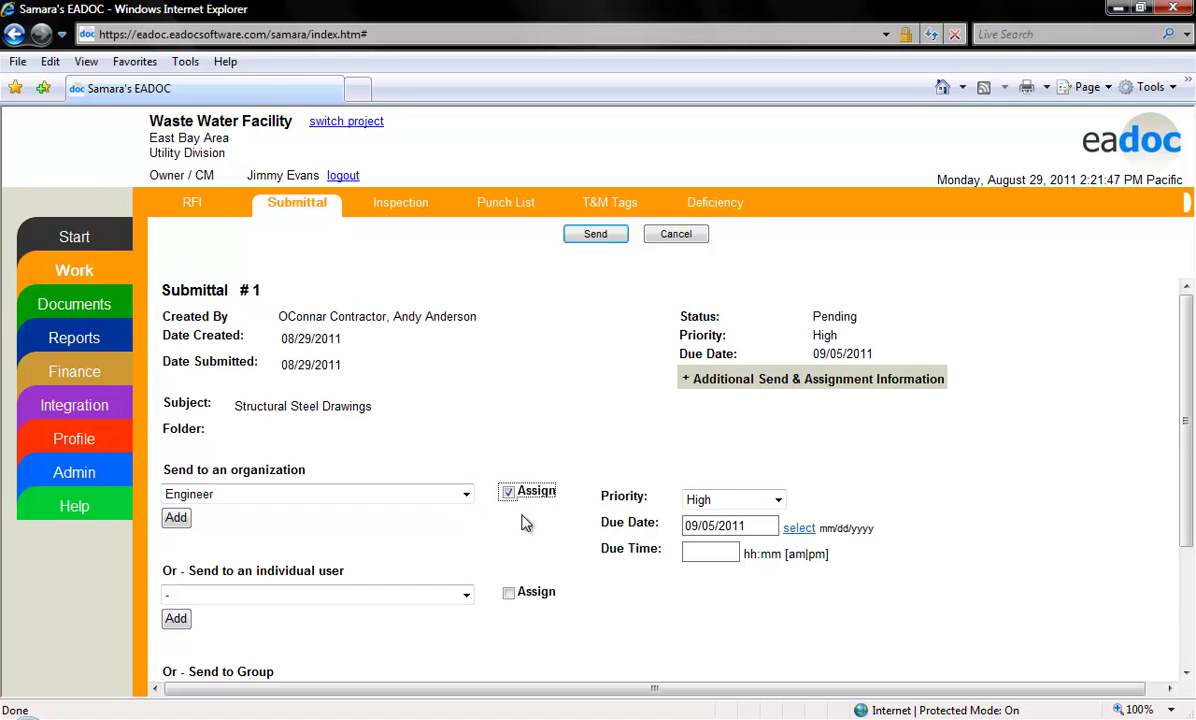
left_click(790, 530)
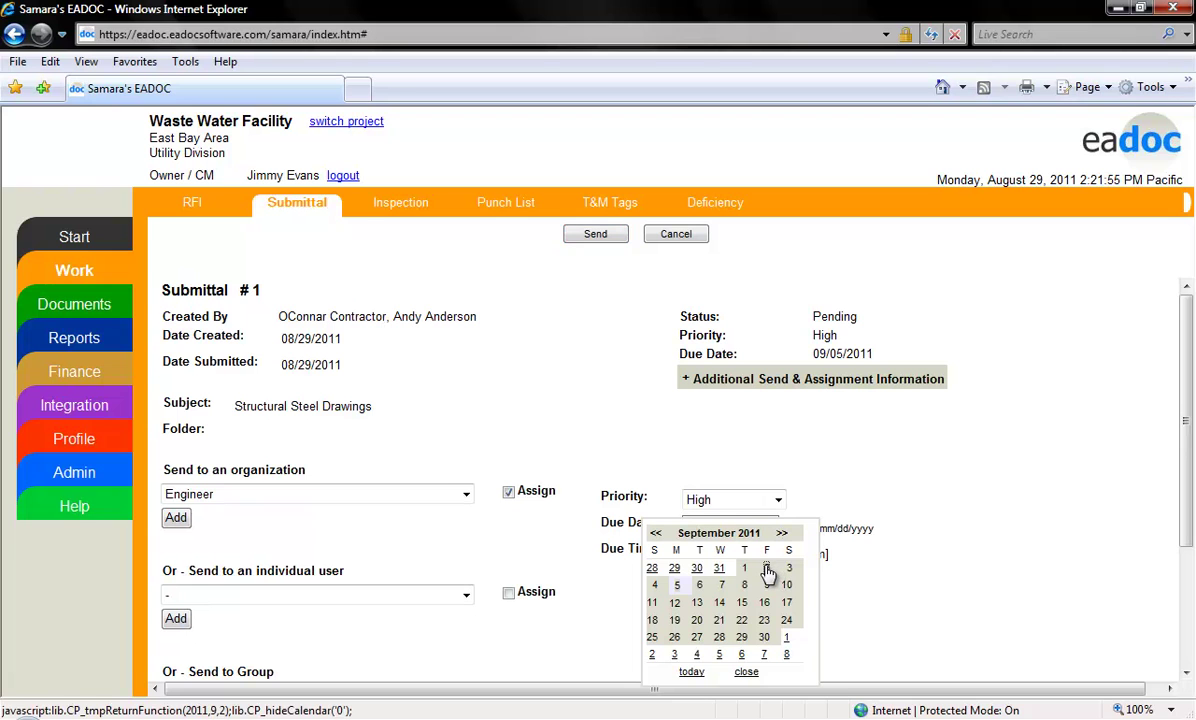
left_click(766, 570)
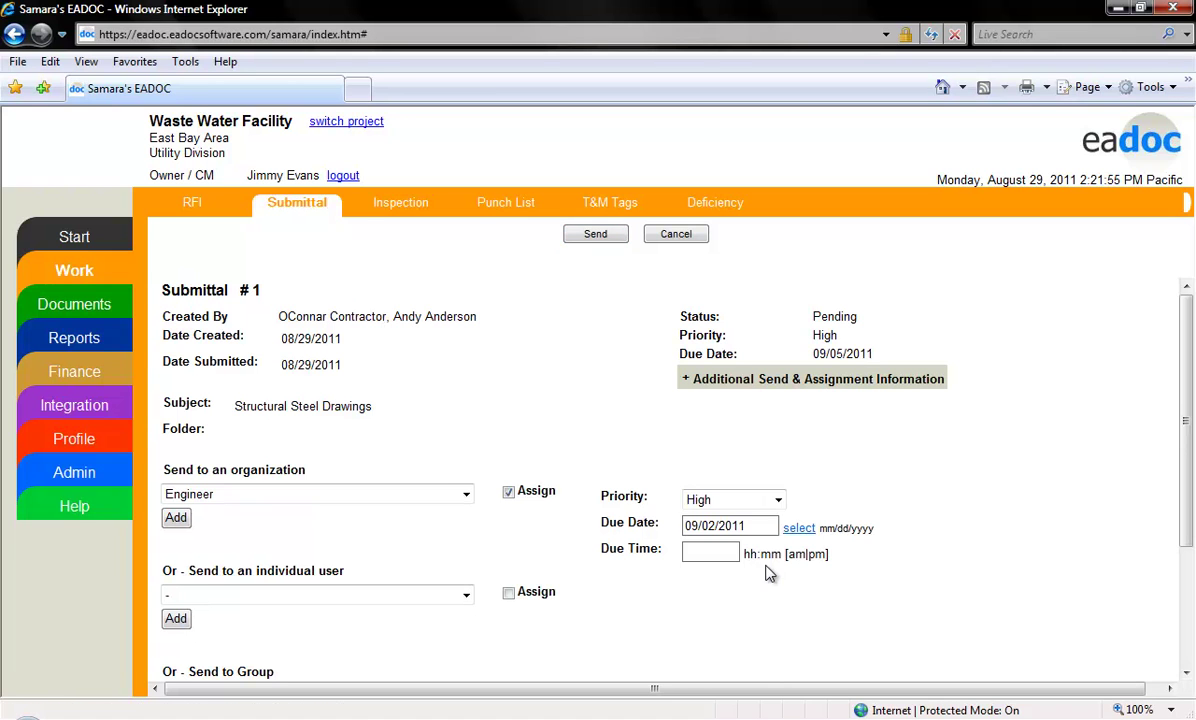
left_click(763, 500)
left_click(718, 566)
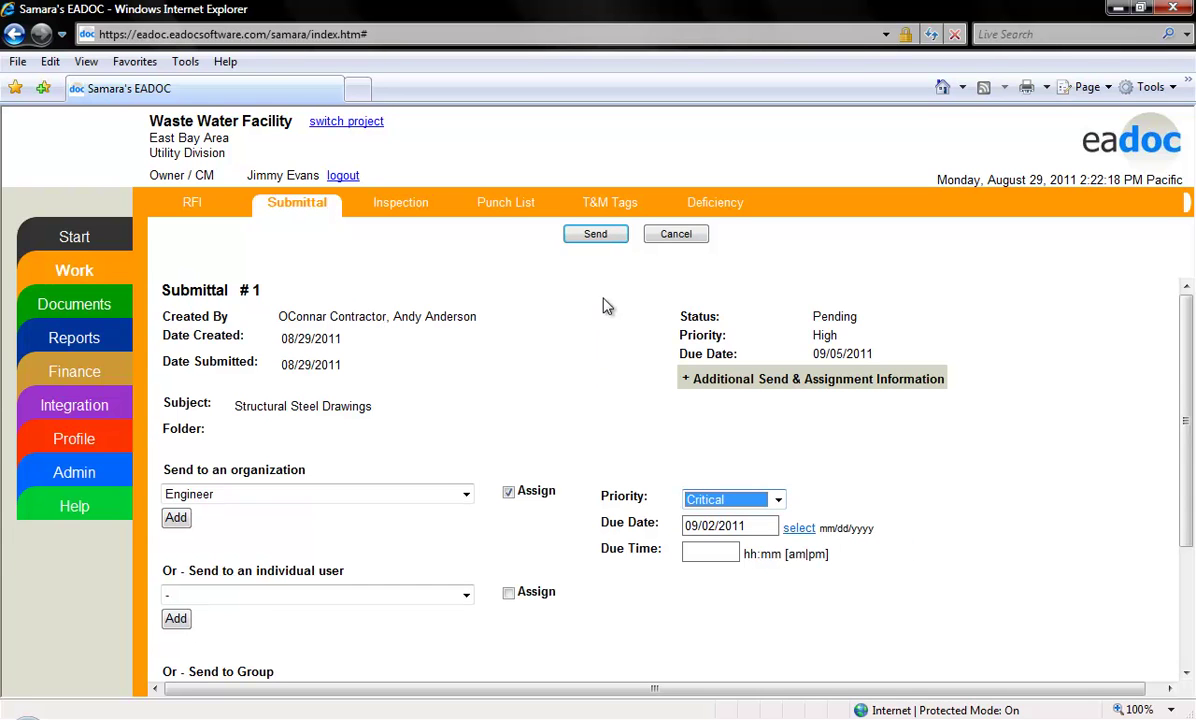
left_click(596, 234)
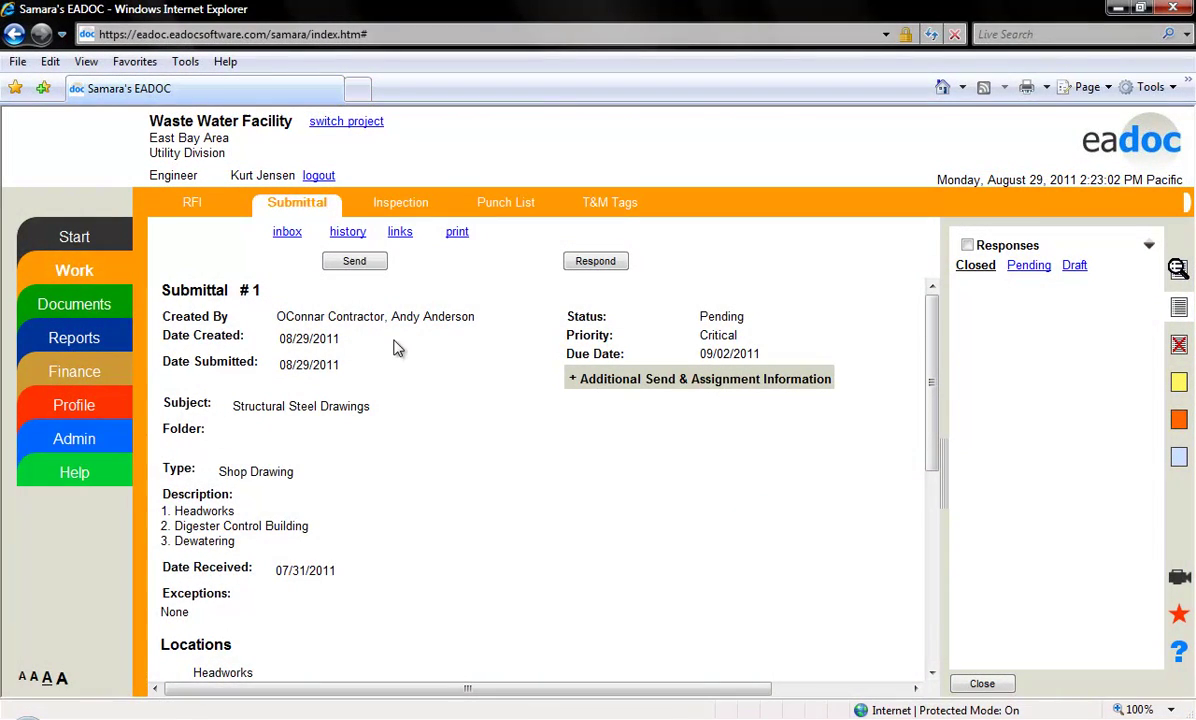
Step: Start a Final-type response with the comment 'See attached marked up drawings.'
left_click(590, 262)
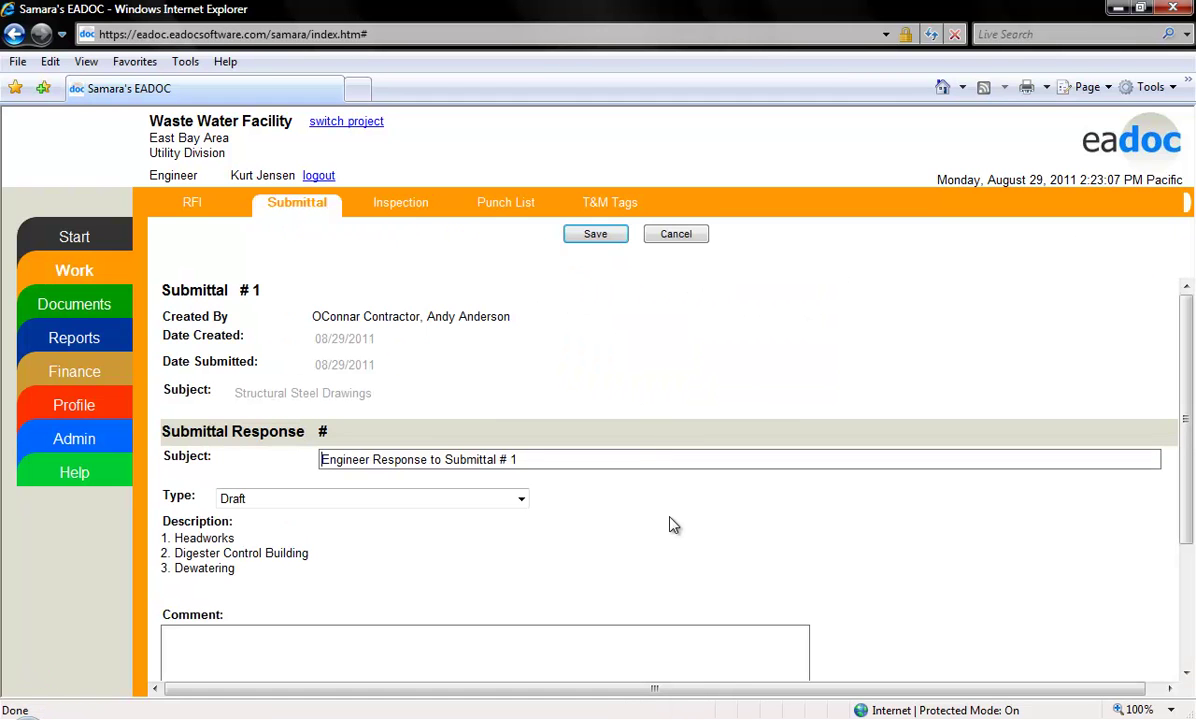
left_click(476, 500)
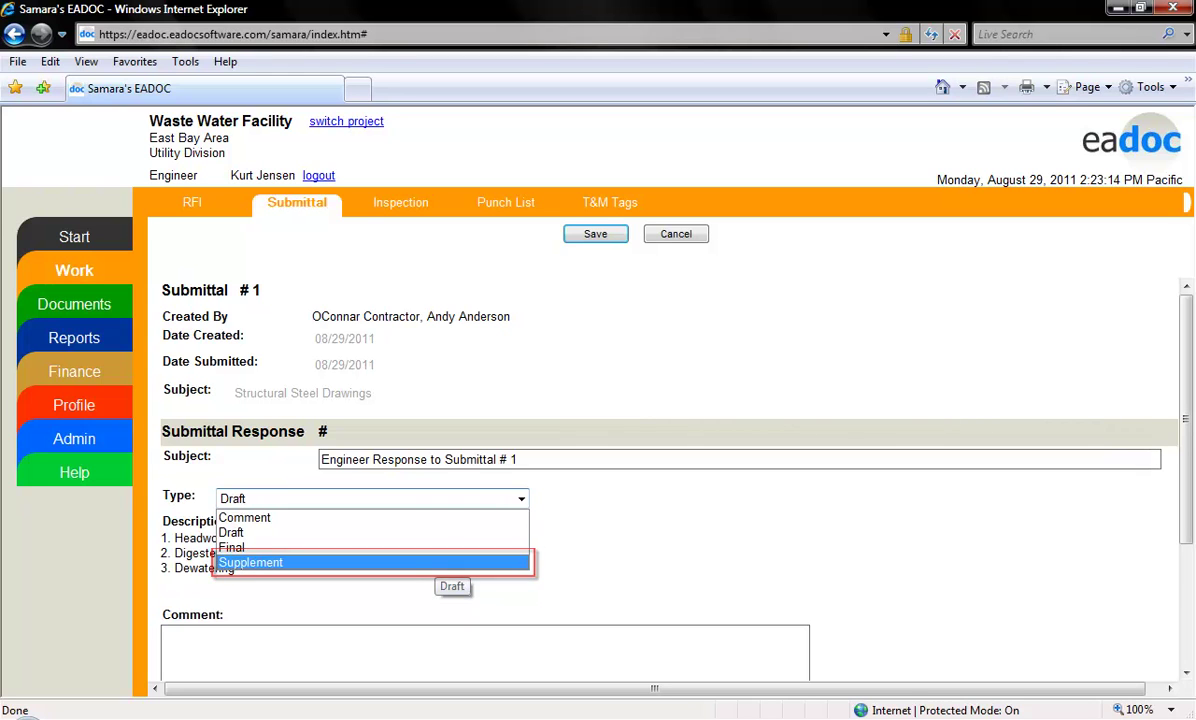
key("Up")
key("Return")
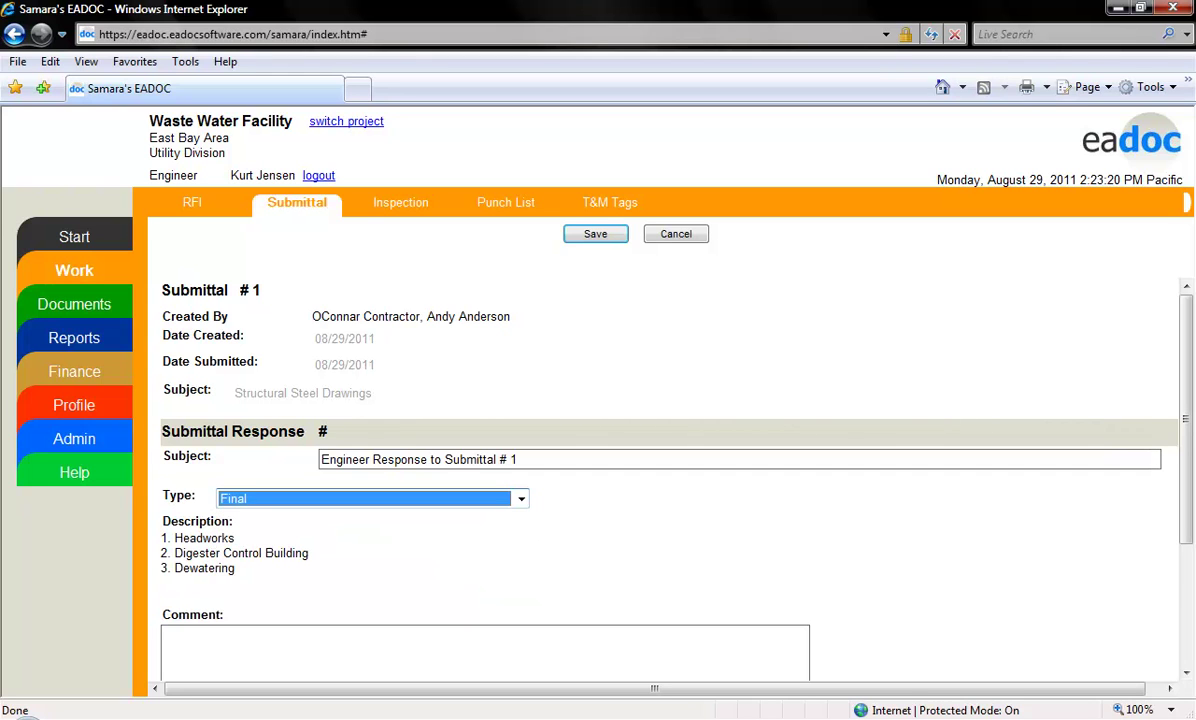
key("Tab")
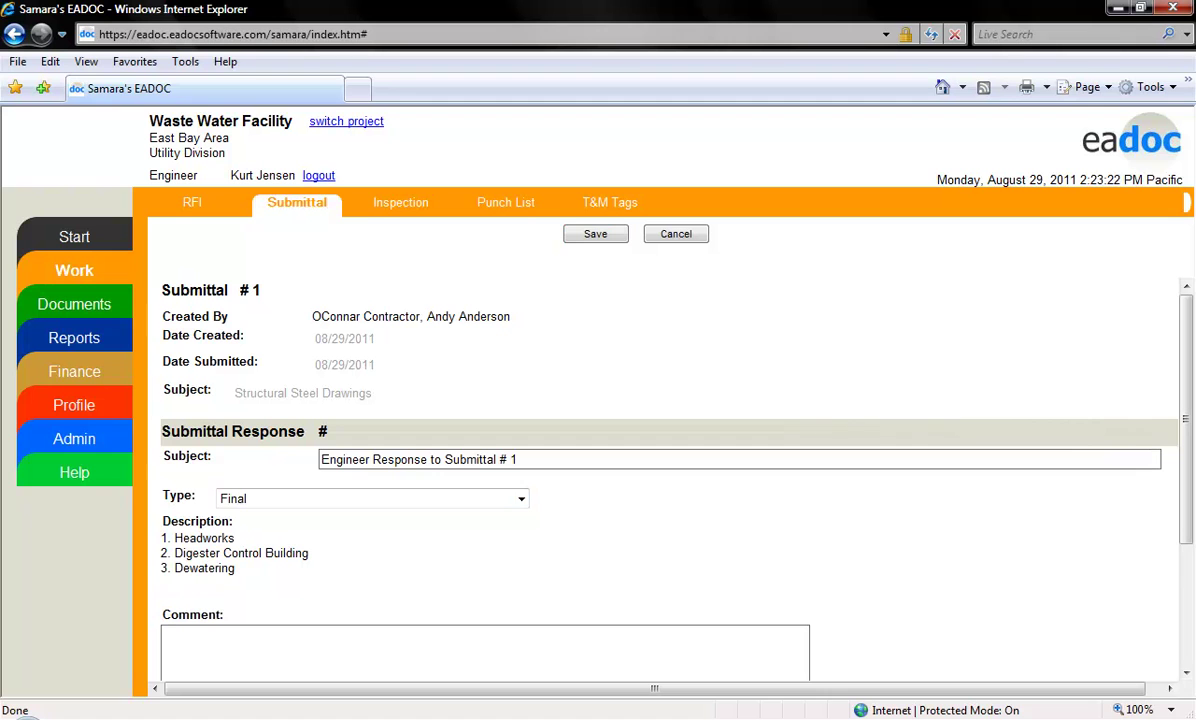
scroll(630, 430, "down", 3)
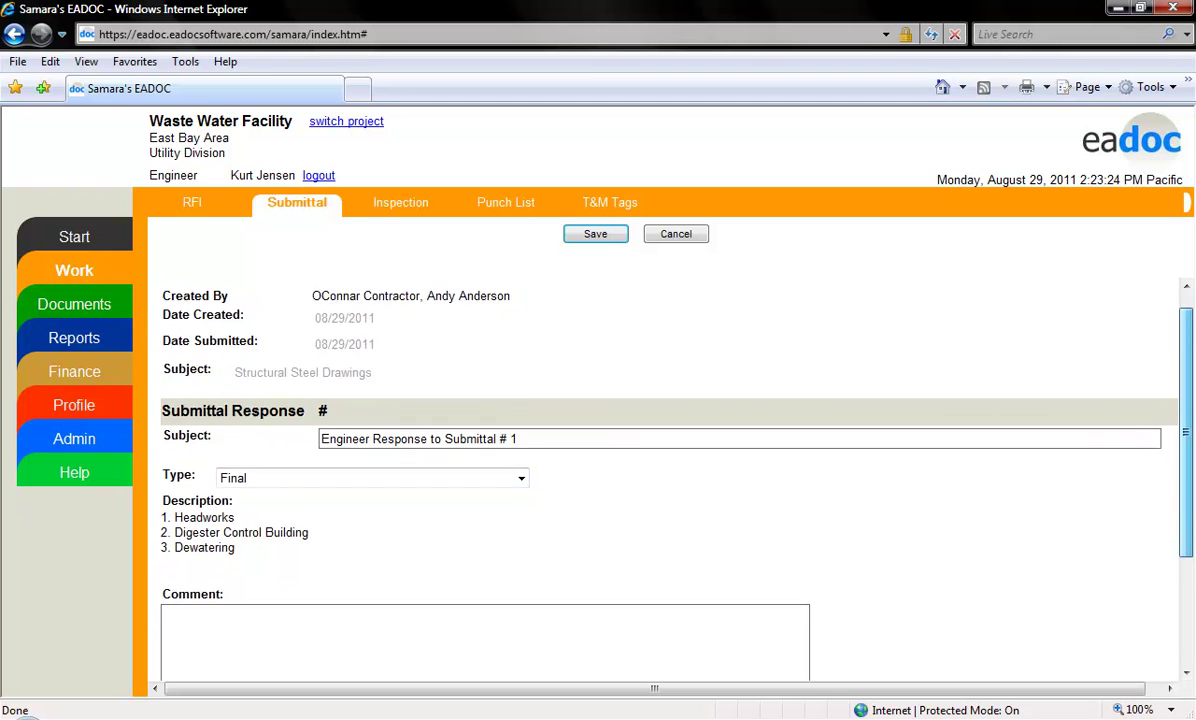
type("See attached marked up drawings.")
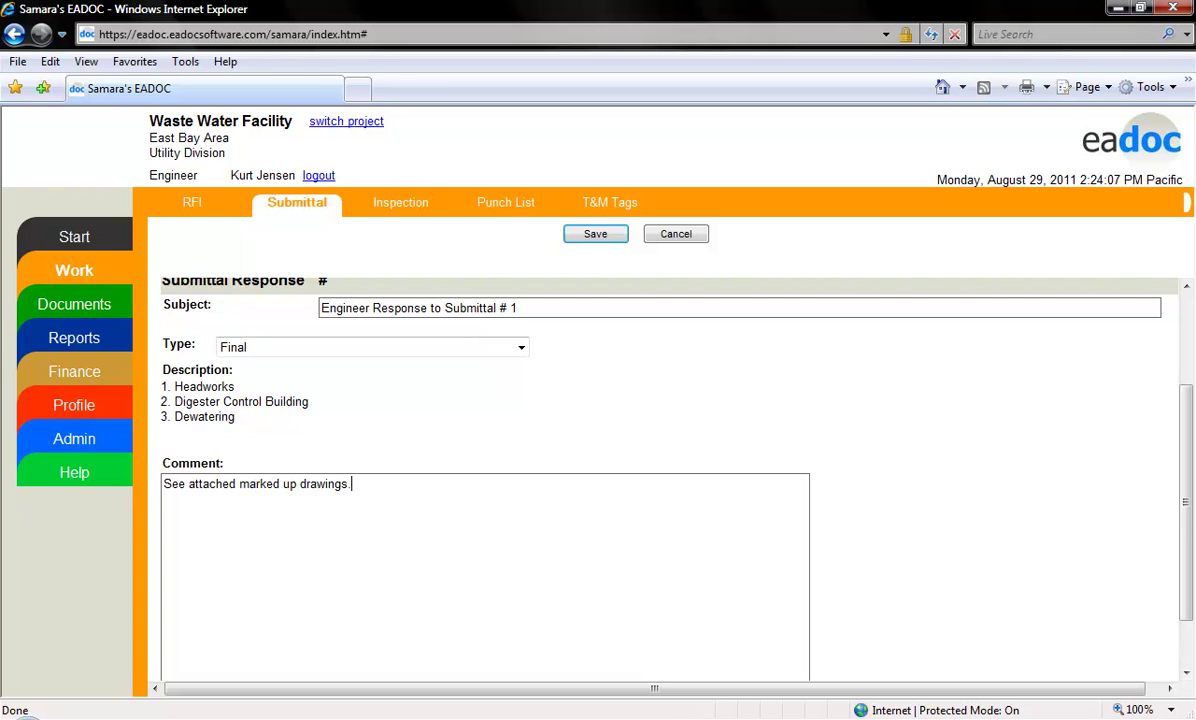
scroll(660, 480, "down", 3)
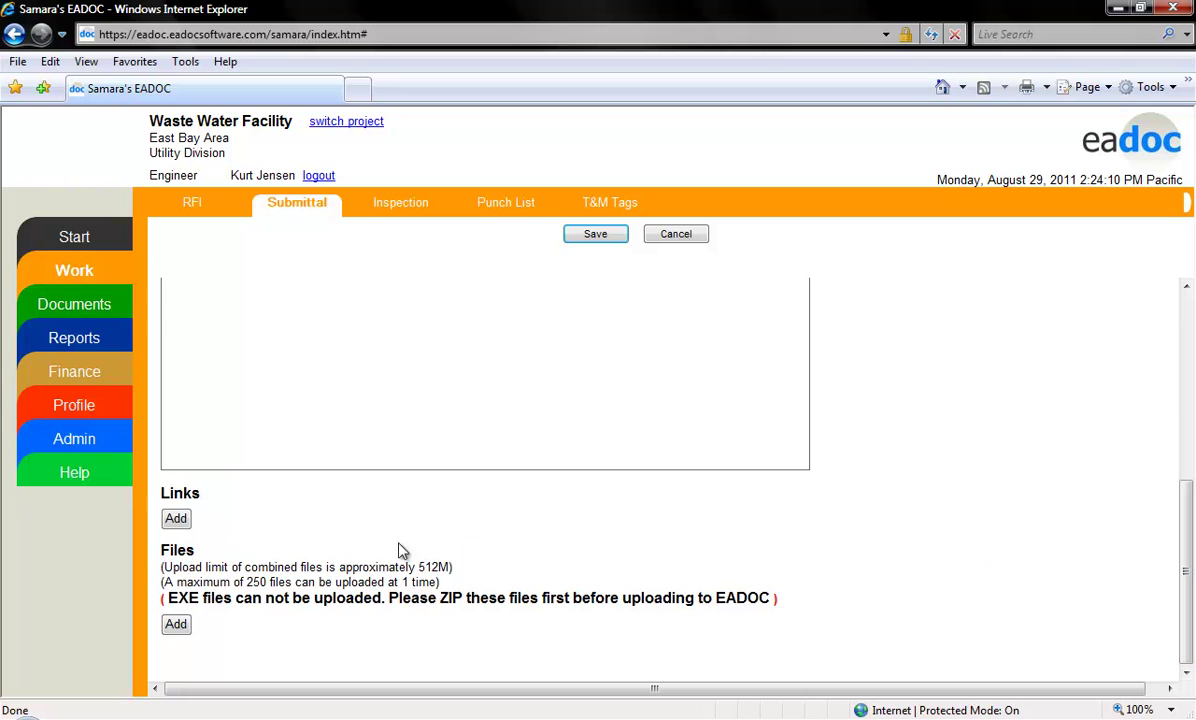
Step: Attach Submittal comments.pdf to the Engineer response and save it as a draft
left_click(176, 628)
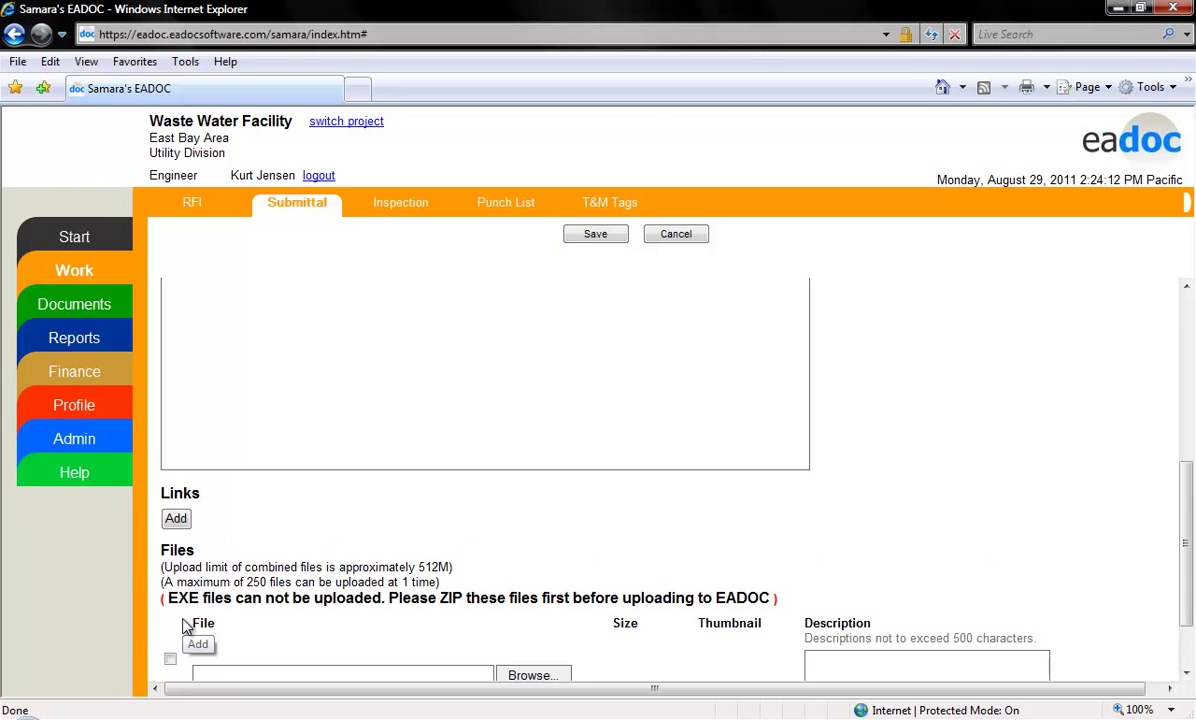
scroll(443, 622, "down", 1)
left_click(530, 587)
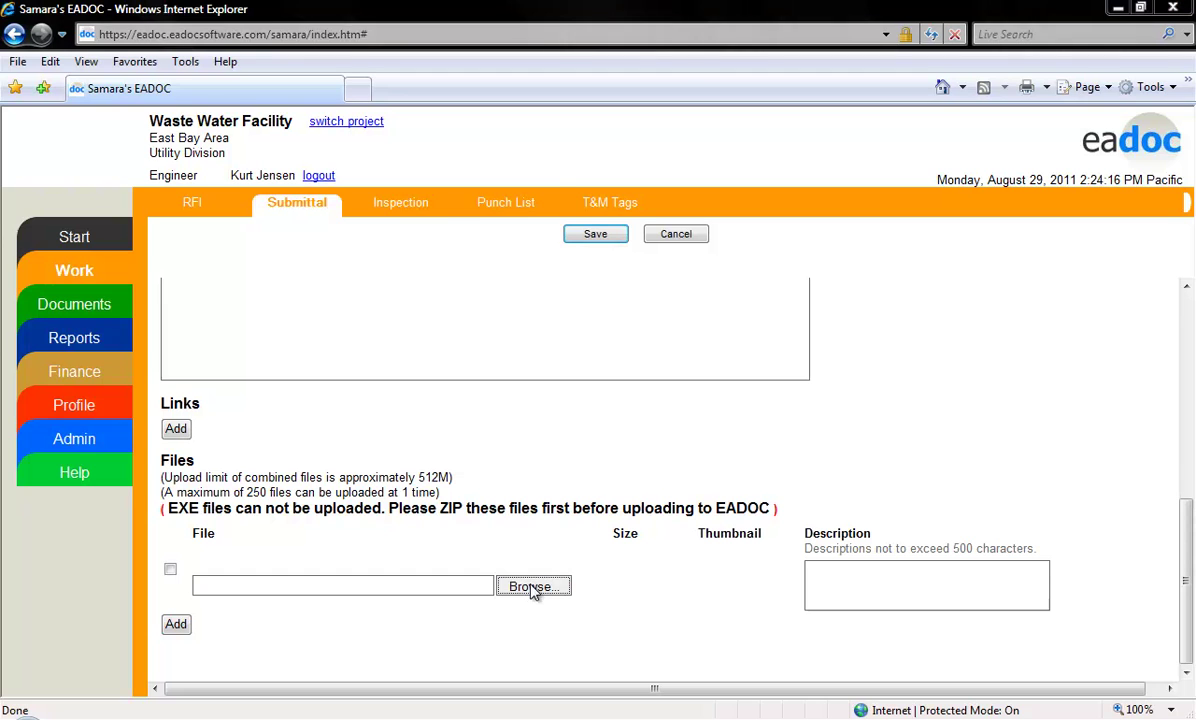
scroll(240, 323, "down", 8)
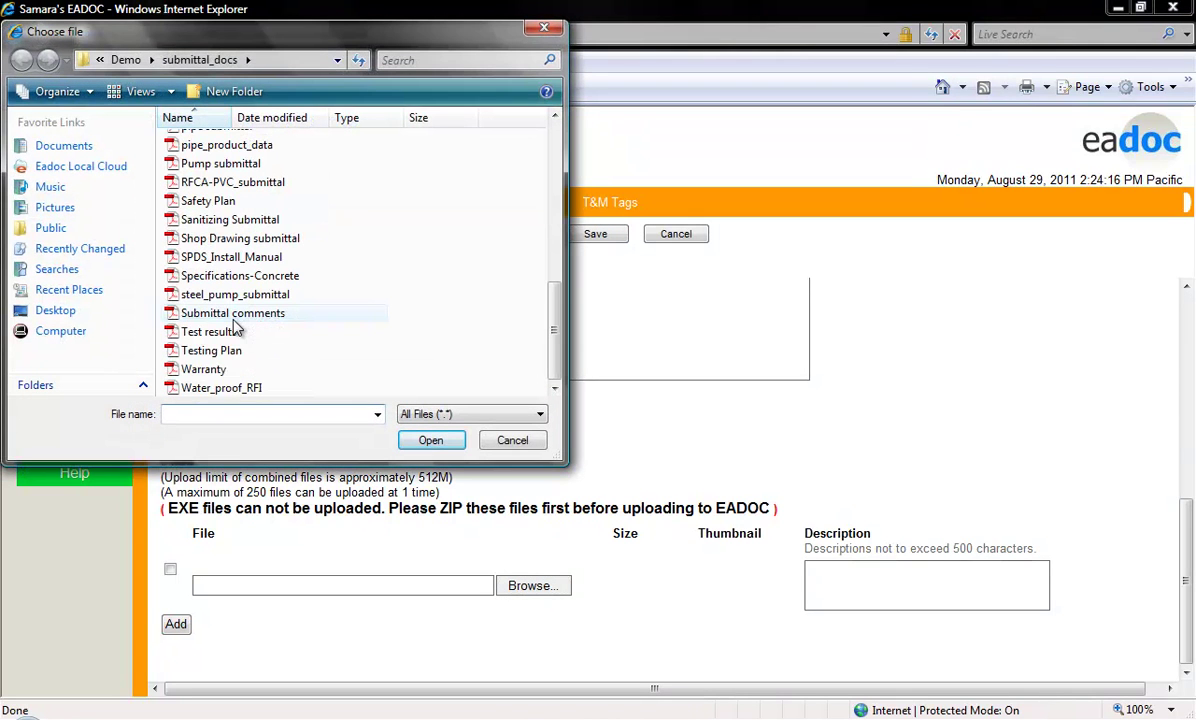
left_click(237, 317)
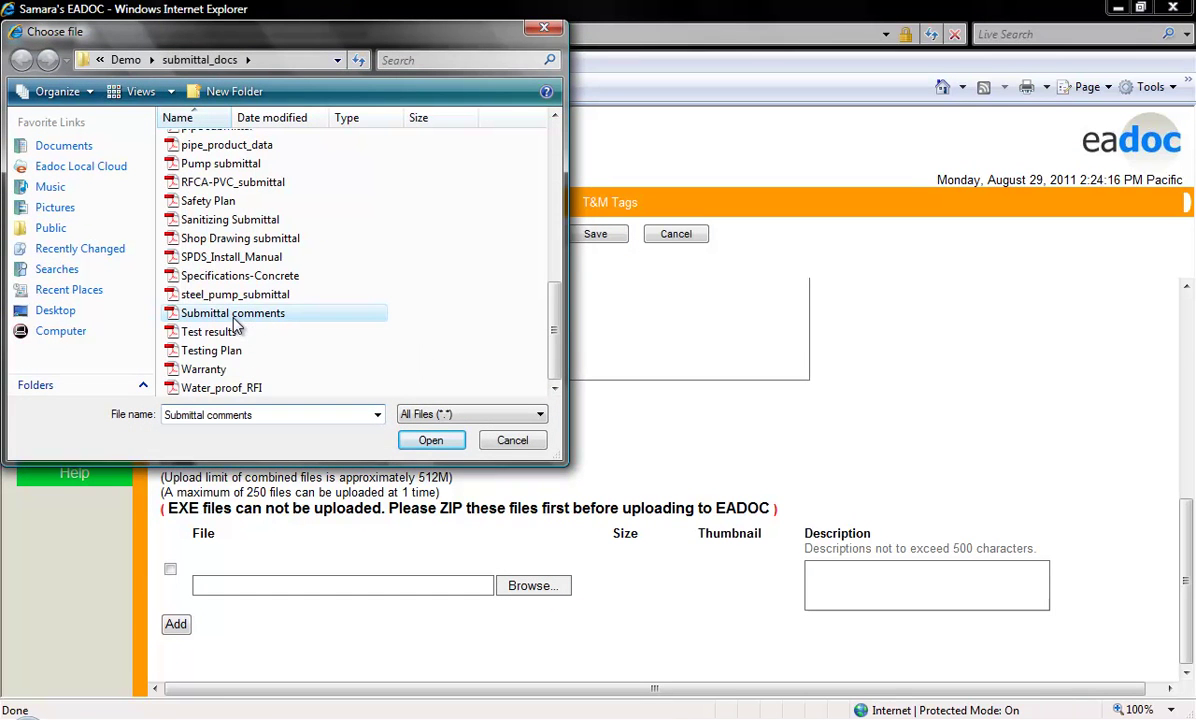
left_click(434, 444)
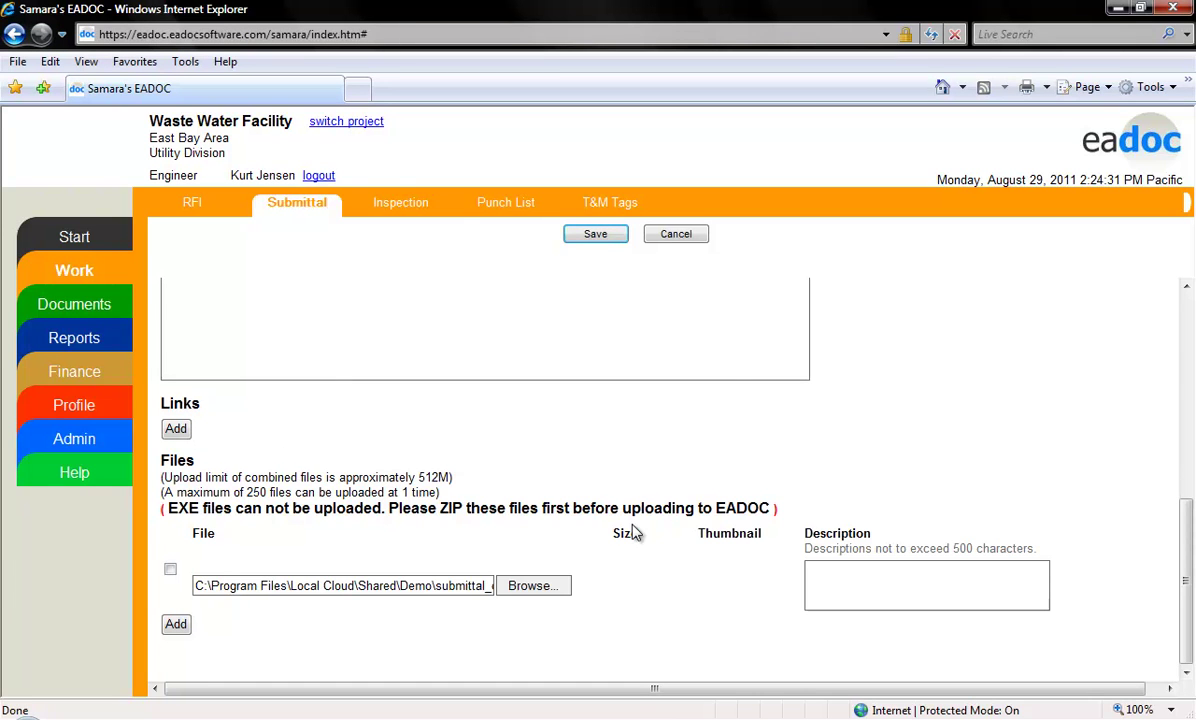
left_click(597, 236)
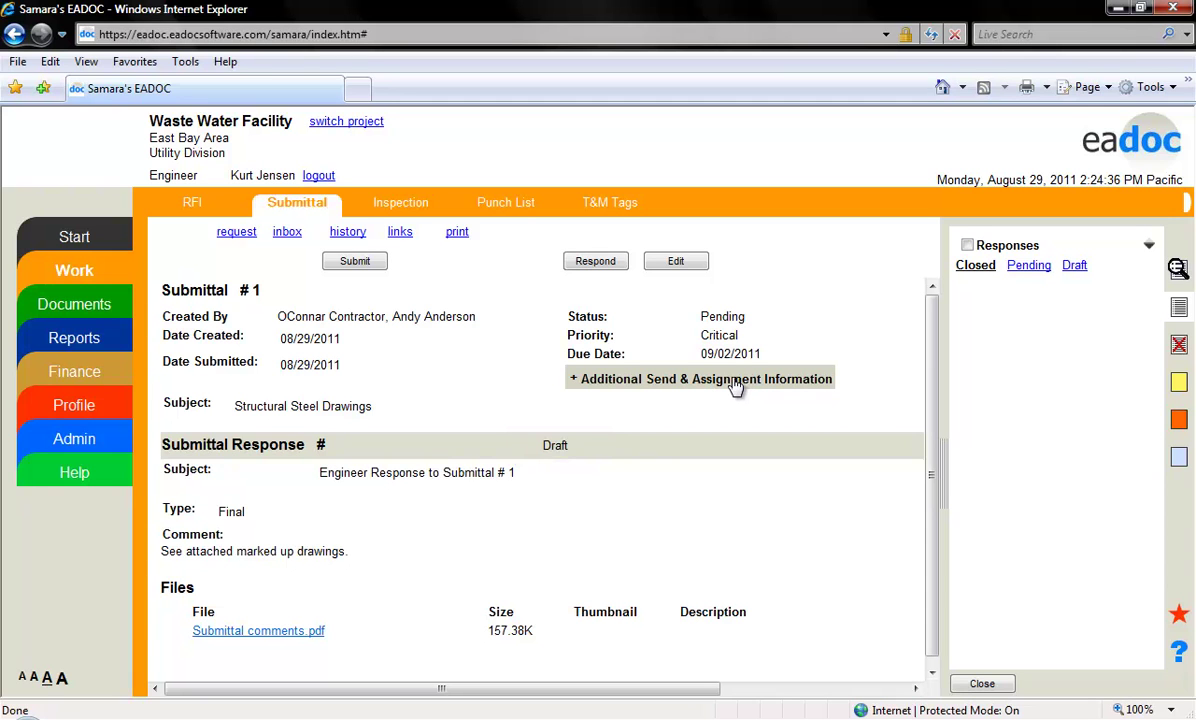
Step: Reopen the draft Engineer Response to Submittal # 1 from the Responses list for editing
left_click(239, 235)
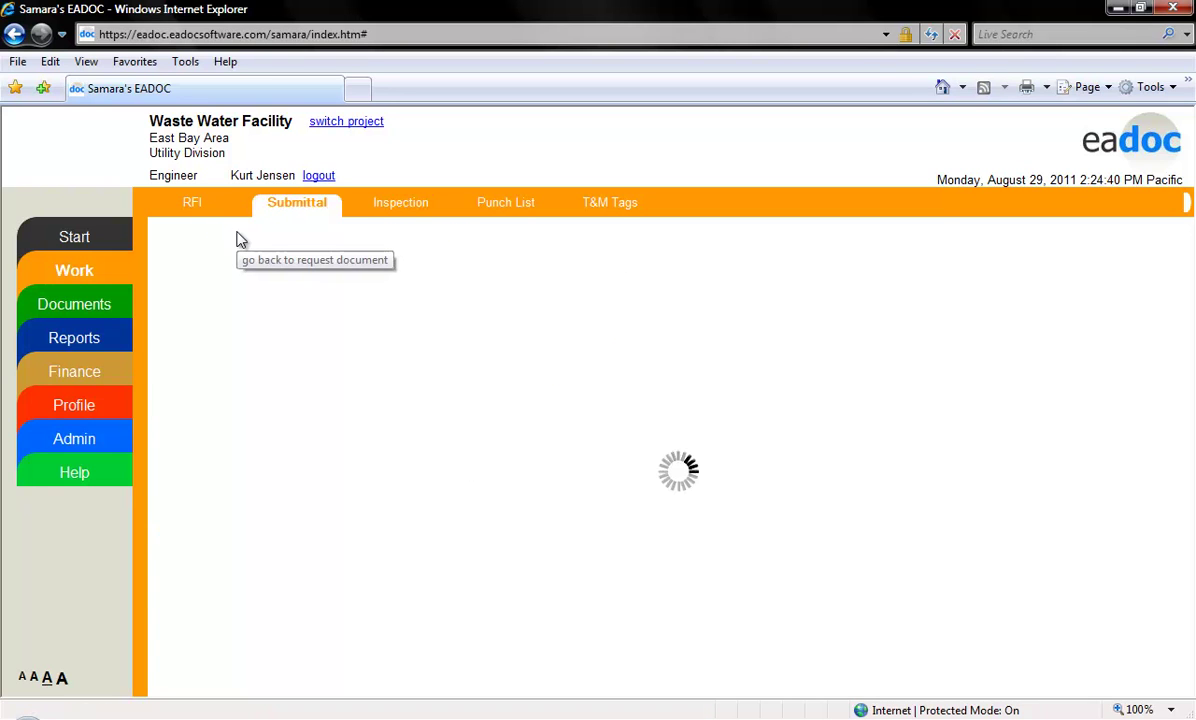
left_click_drag(932, 339, 932, 555)
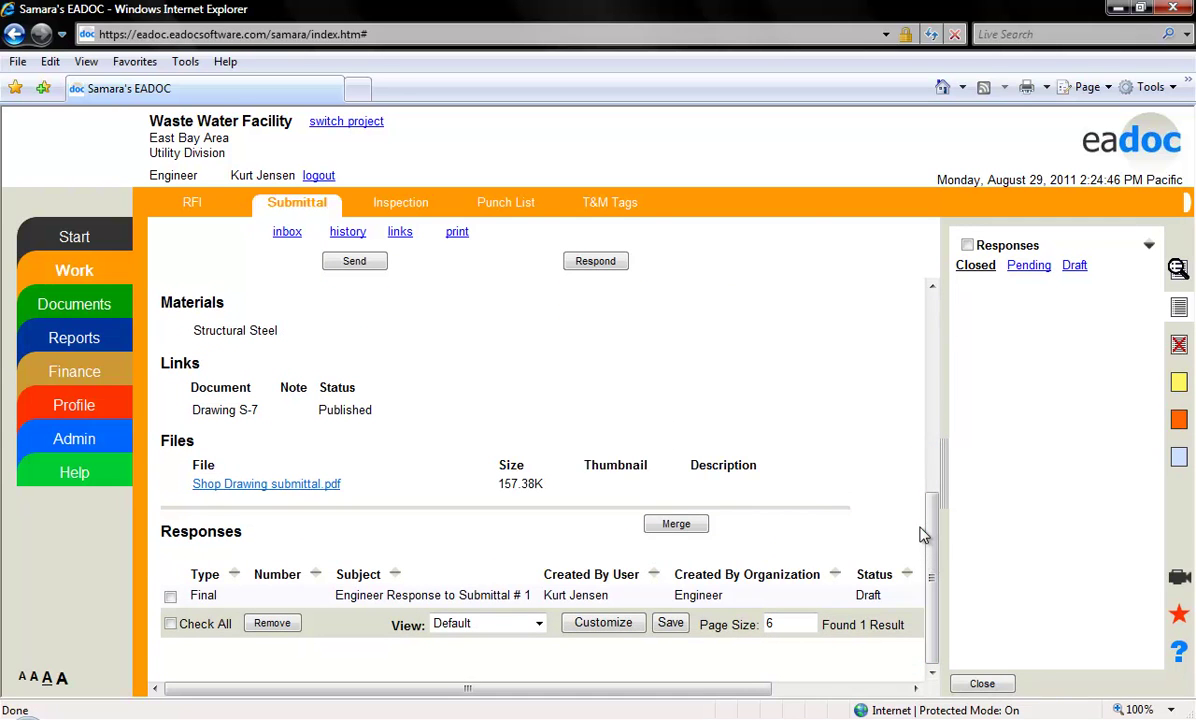
left_click(171, 598)
left_click(171, 598)
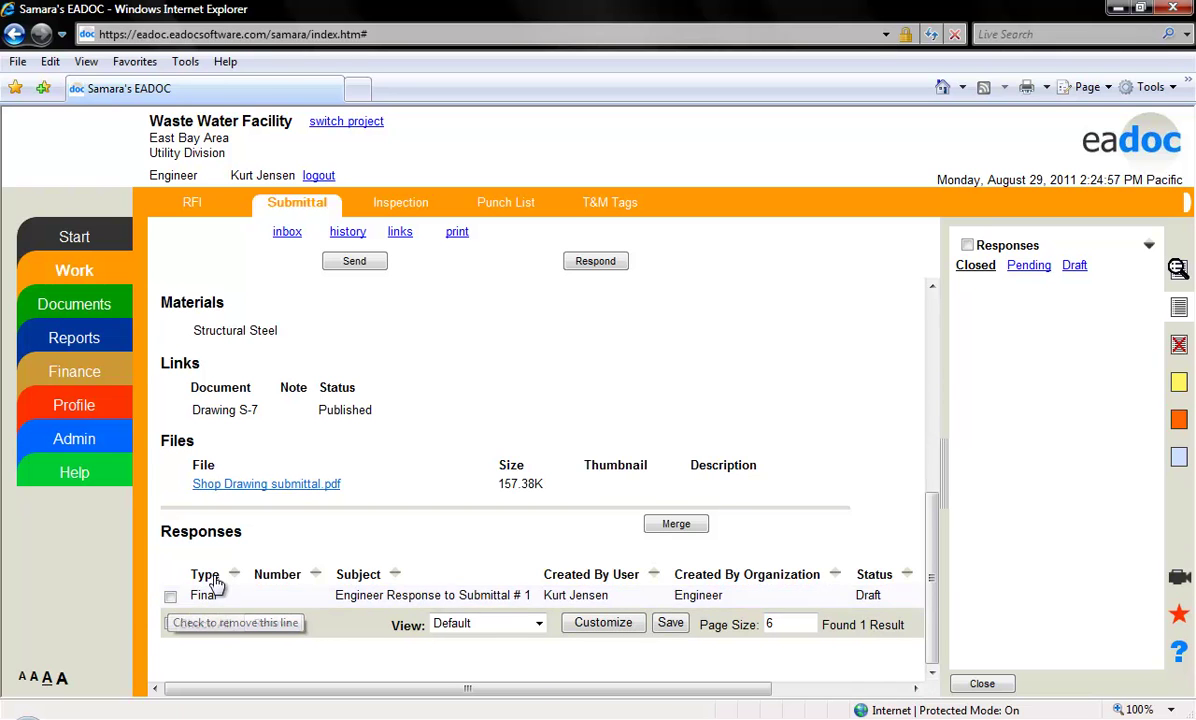
left_click(357, 597)
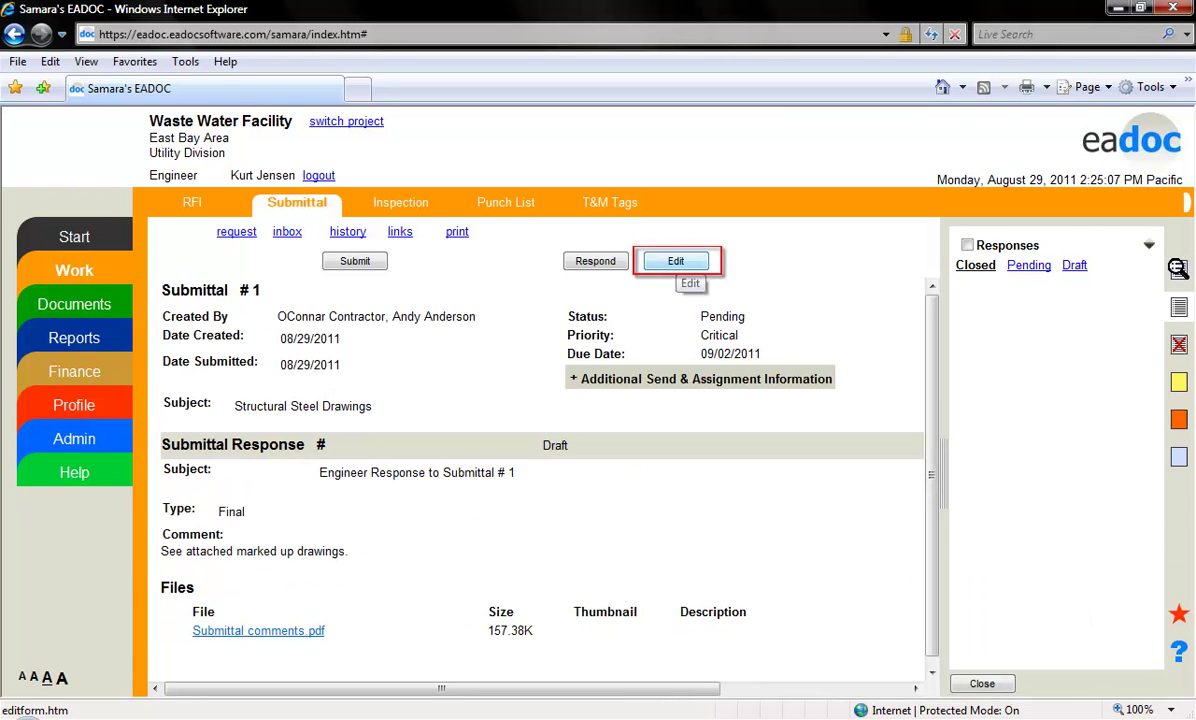
left_click(655, 263)
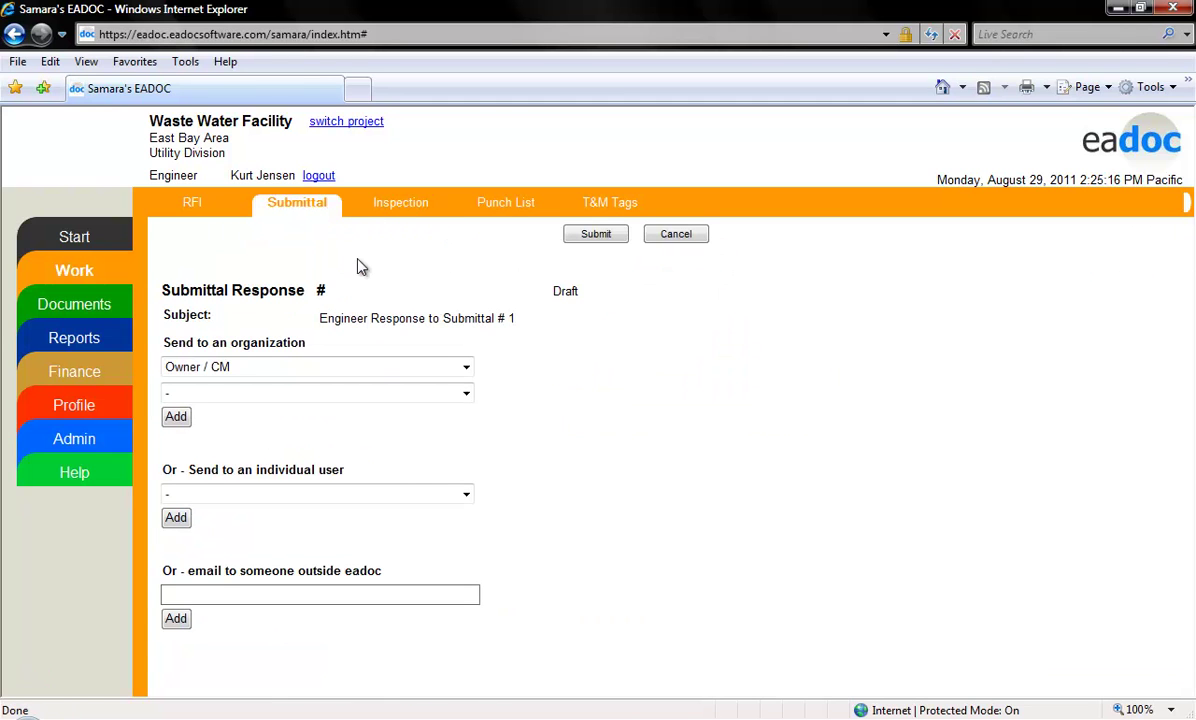
Step: Submit the Engineer's response to the Owner / CM
left_click(610, 241)
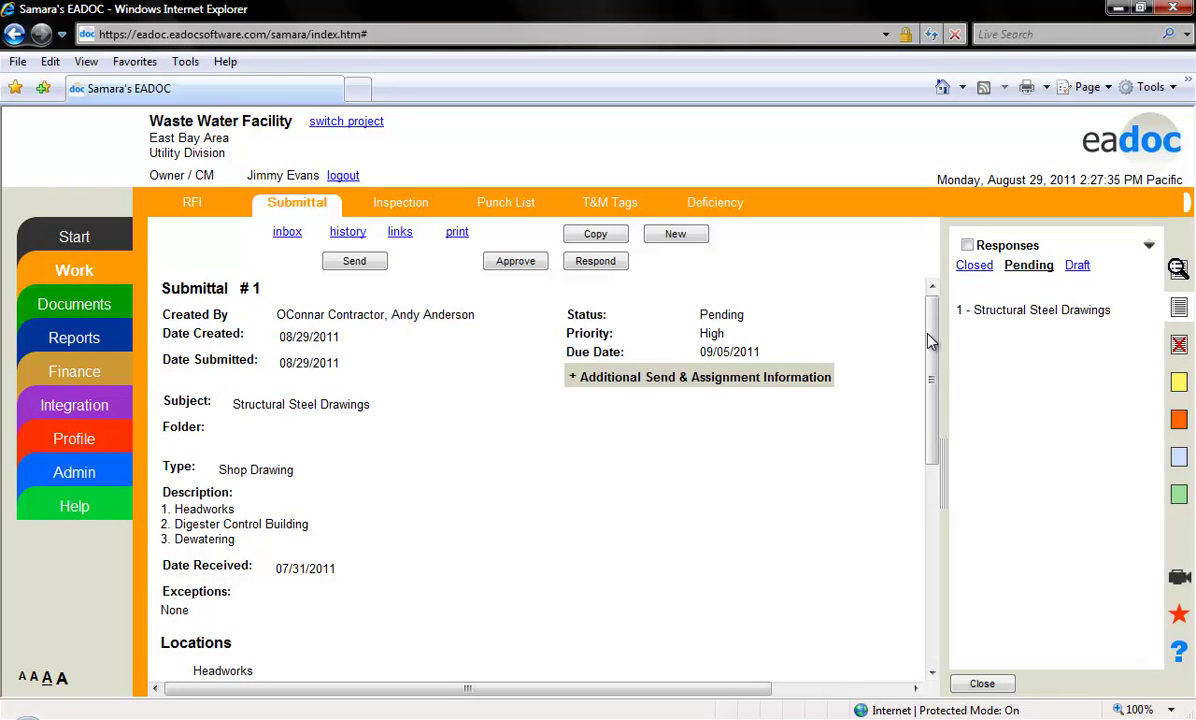
Step: Merge responses, selecting the Engineer's comment and both Submittal comments.pdf attachments, and save
left_click_drag(931, 341, 930, 565)
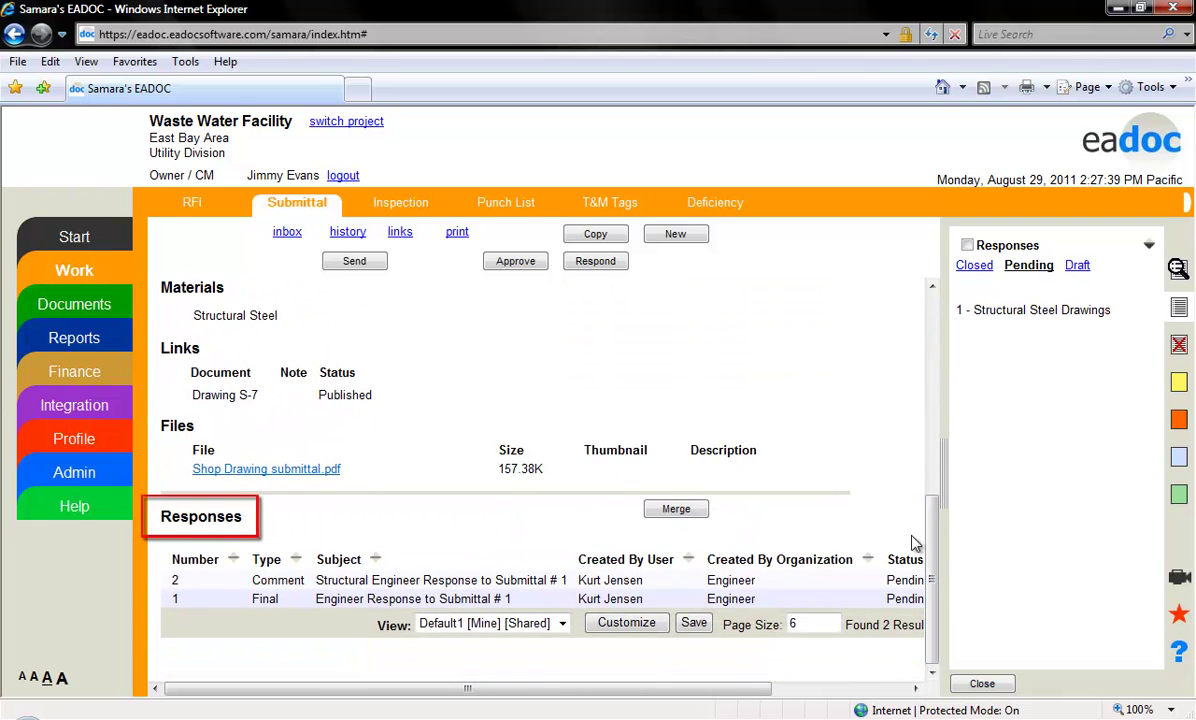
left_click(683, 514)
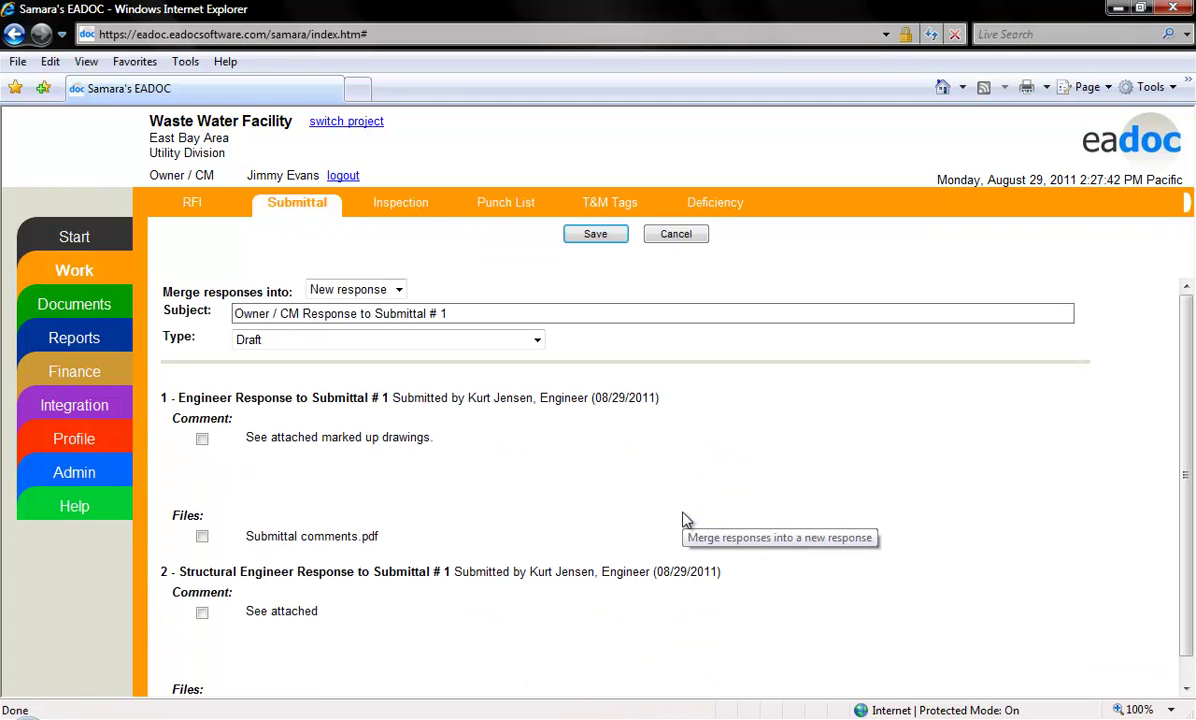
left_click(202, 440)
left_click(202, 537)
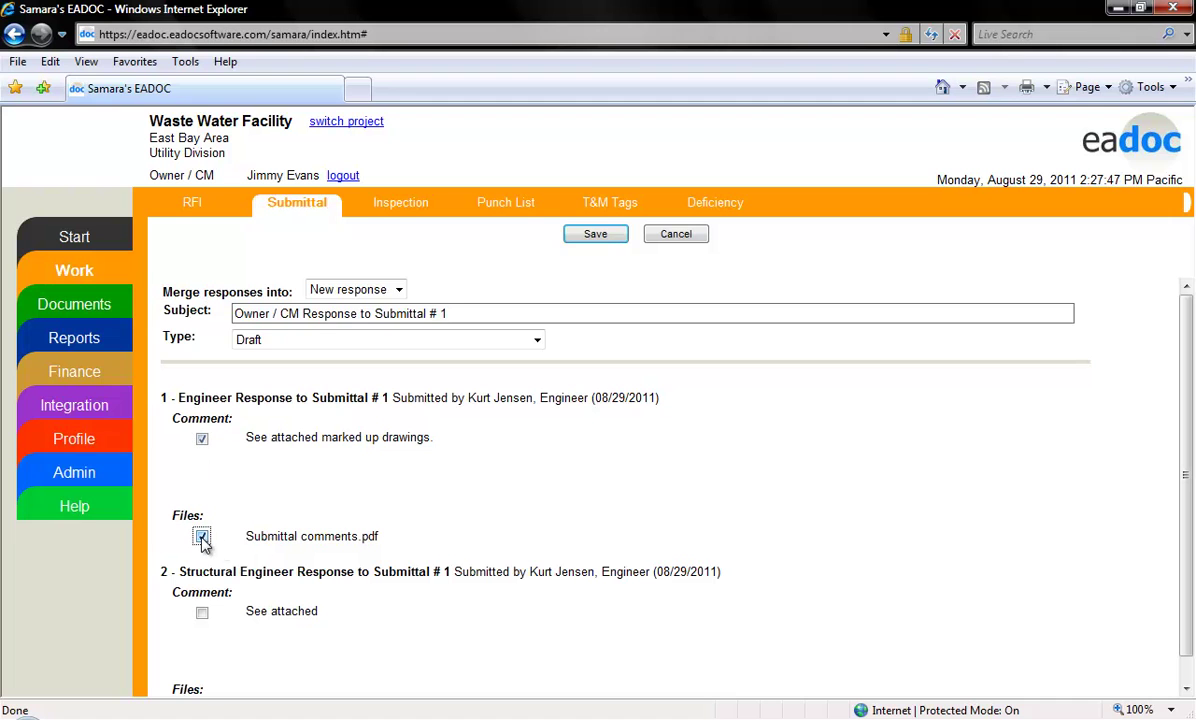
scroll(1190, 508, "down", 1)
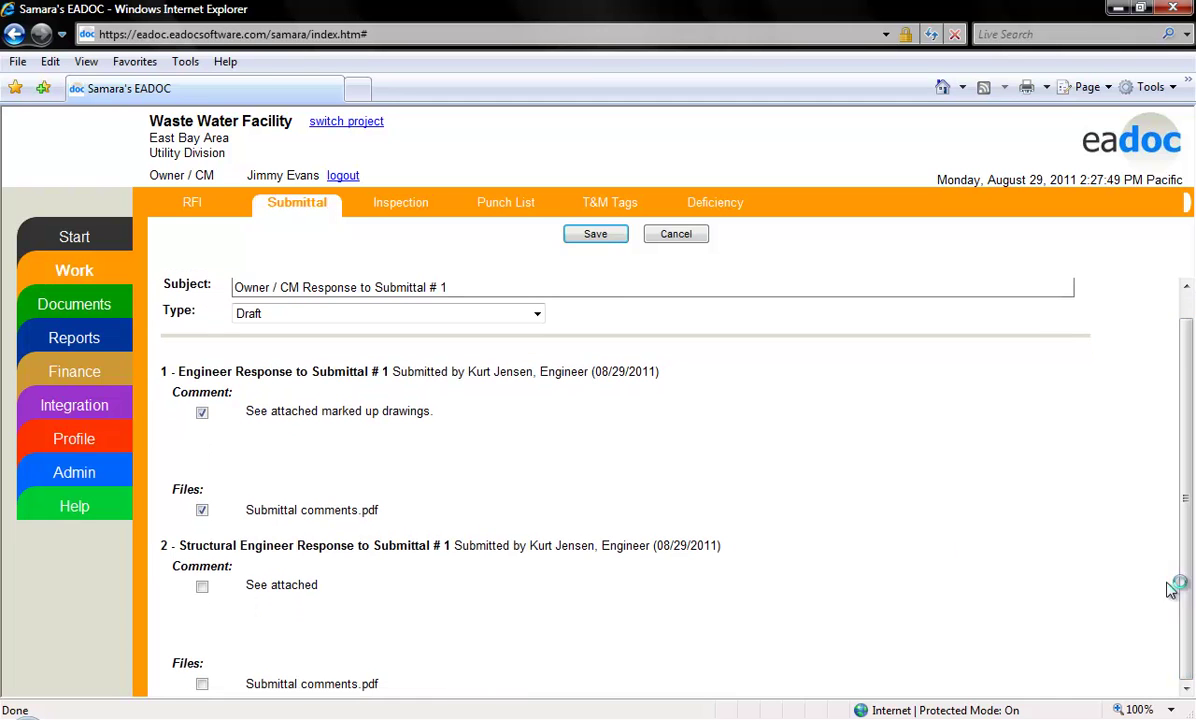
left_click(202, 686)
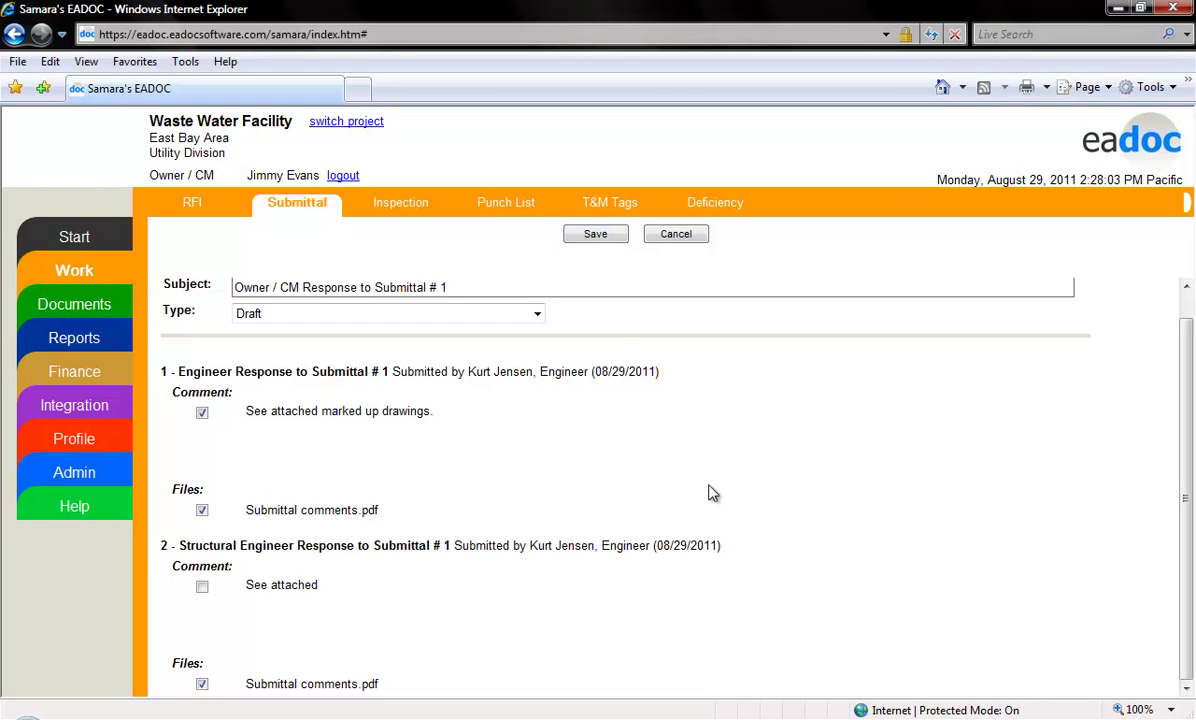
left_click(596, 236)
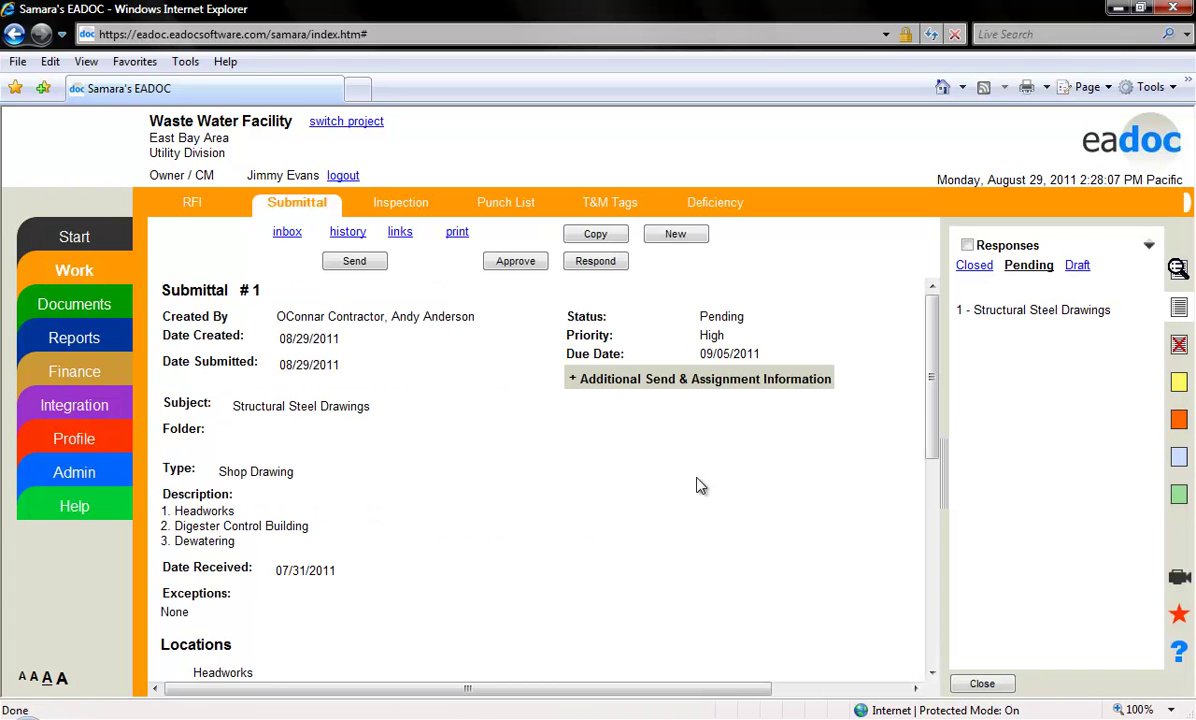
Step: Close the Responses panel, review the Engineer Response, and return to the Submittal #1 request
left_click_drag(927, 372, 927, 600)
left_click(982, 683)
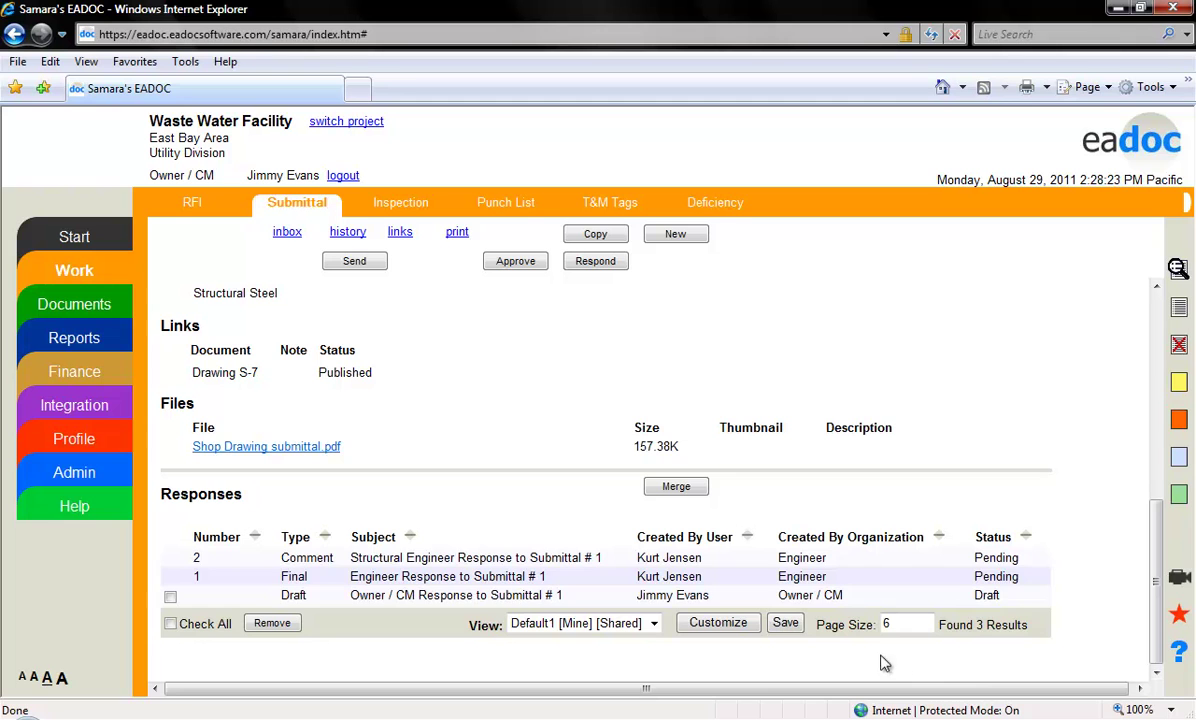
left_click(512, 579)
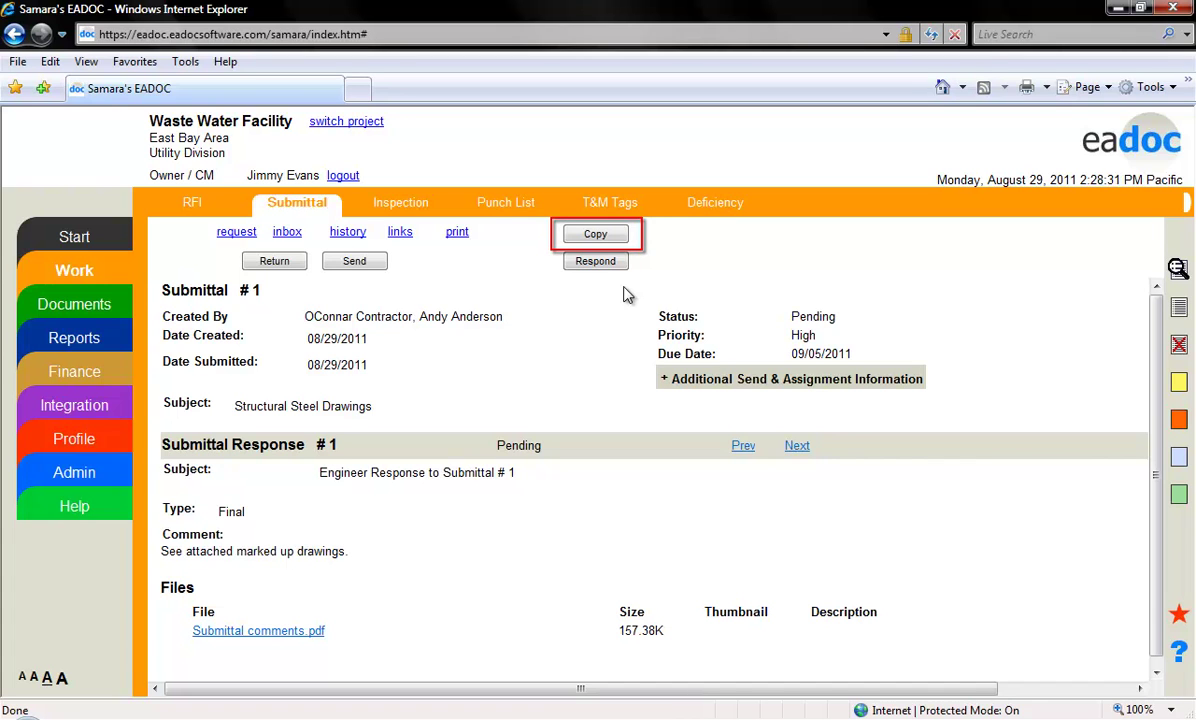
left_click(237, 235)
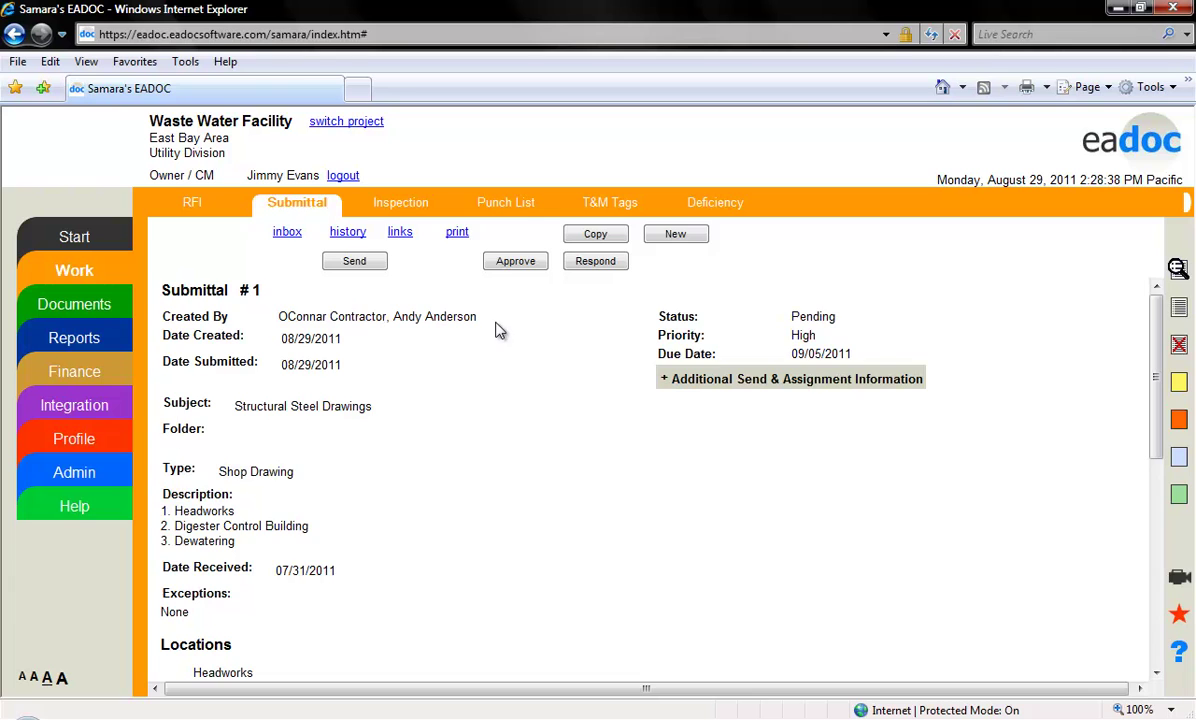
Step: Mark Submittal #1 C - Resubmit with comment 'Please resubmit per the attached files', then close it
left_click(510, 268)
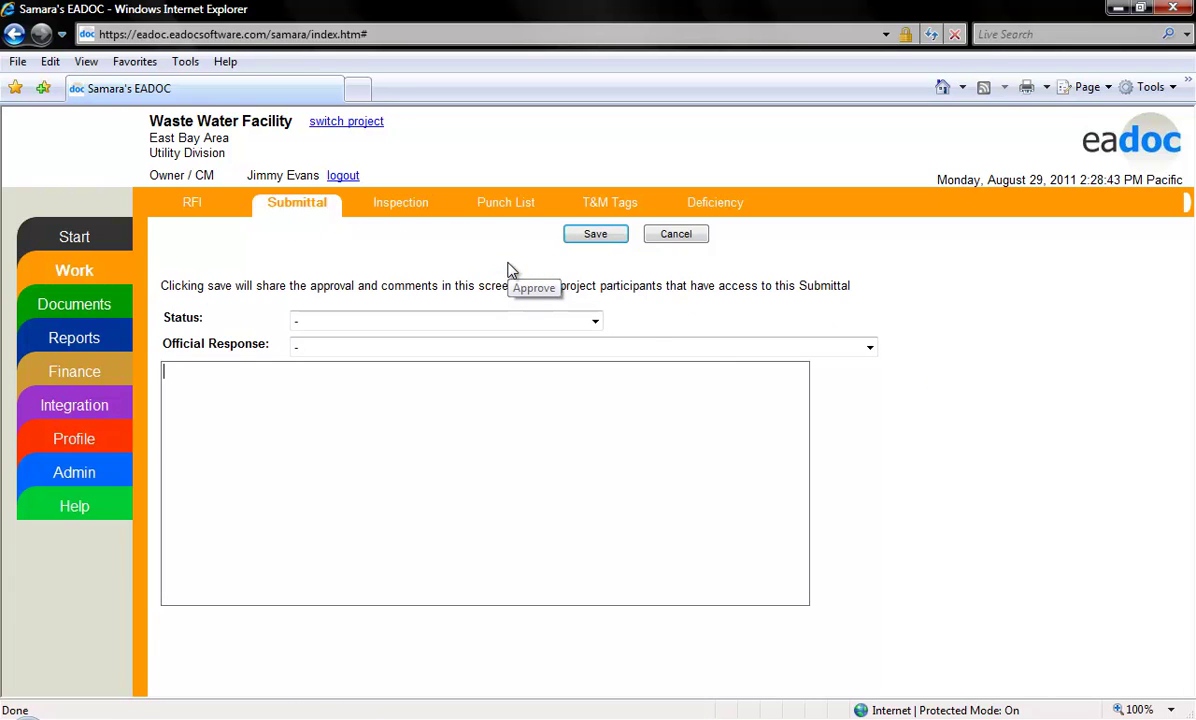
left_click(596, 322)
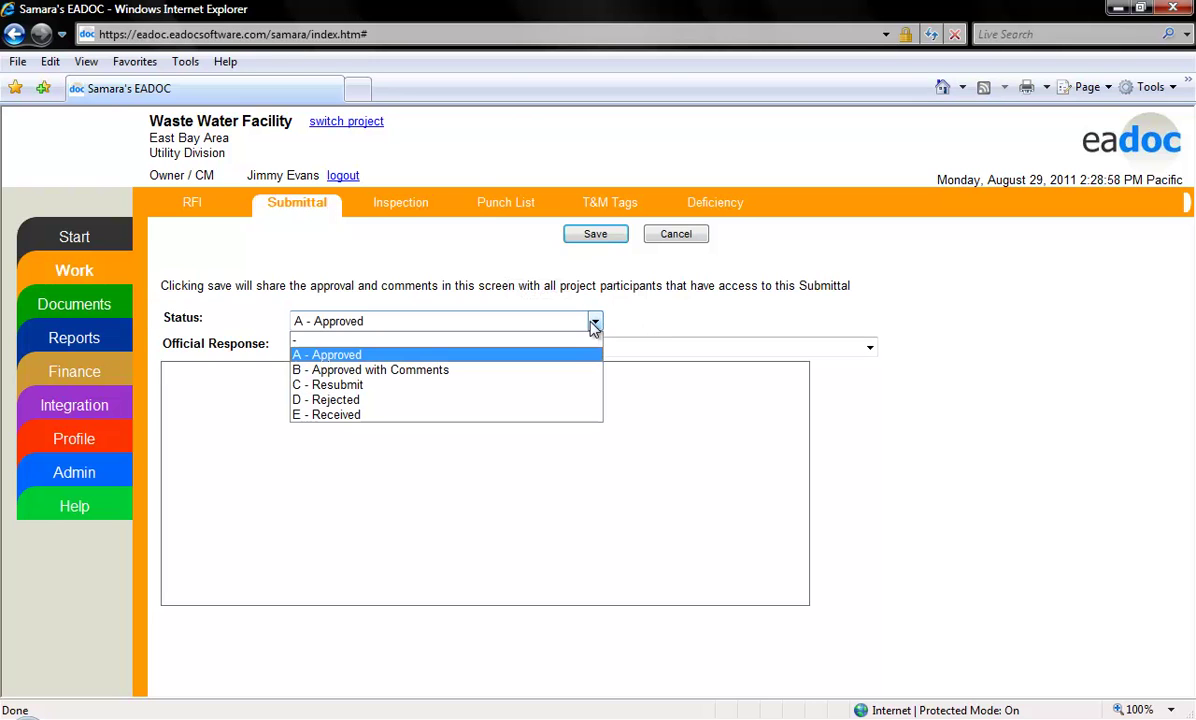
left_click(564, 386)
left_click(519, 391)
type("Please resubmit per the attached files")
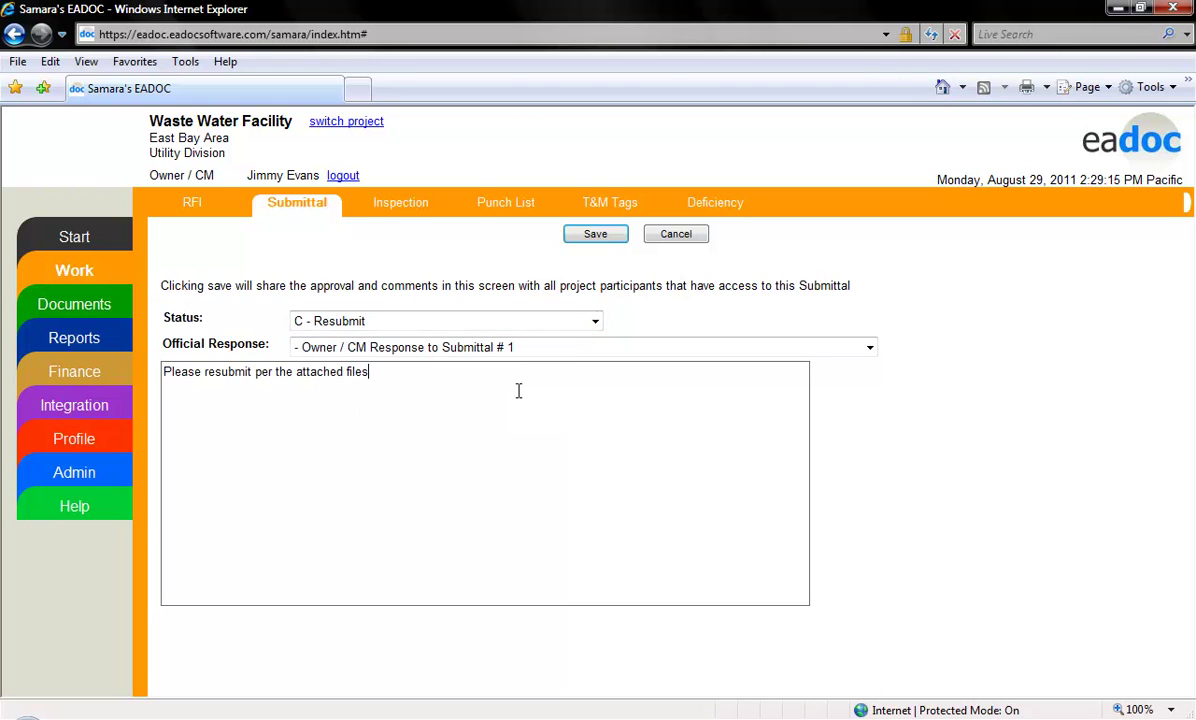
left_click(597, 236)
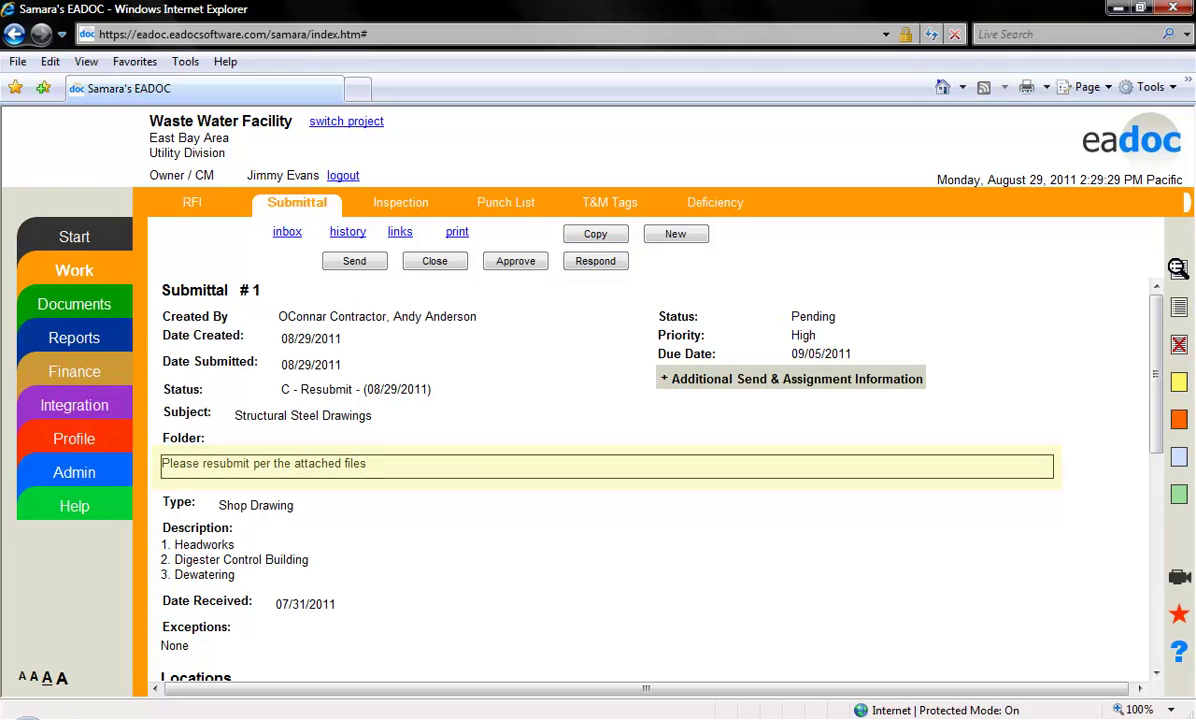
left_click(434, 262)
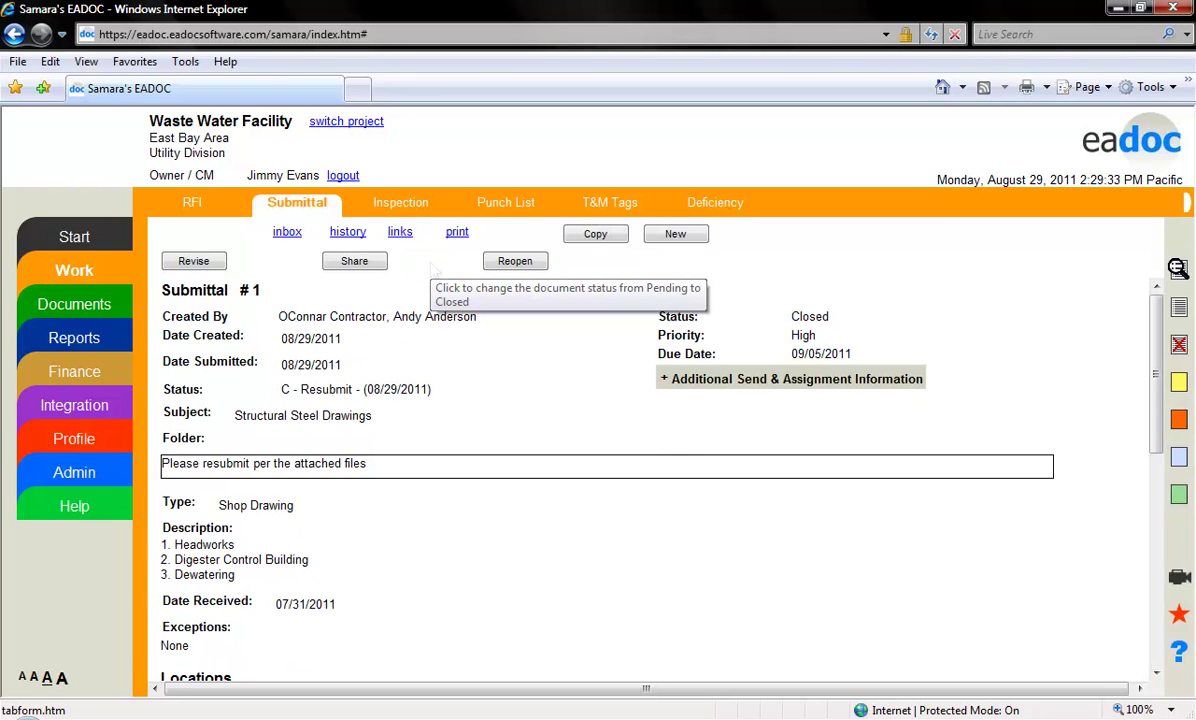